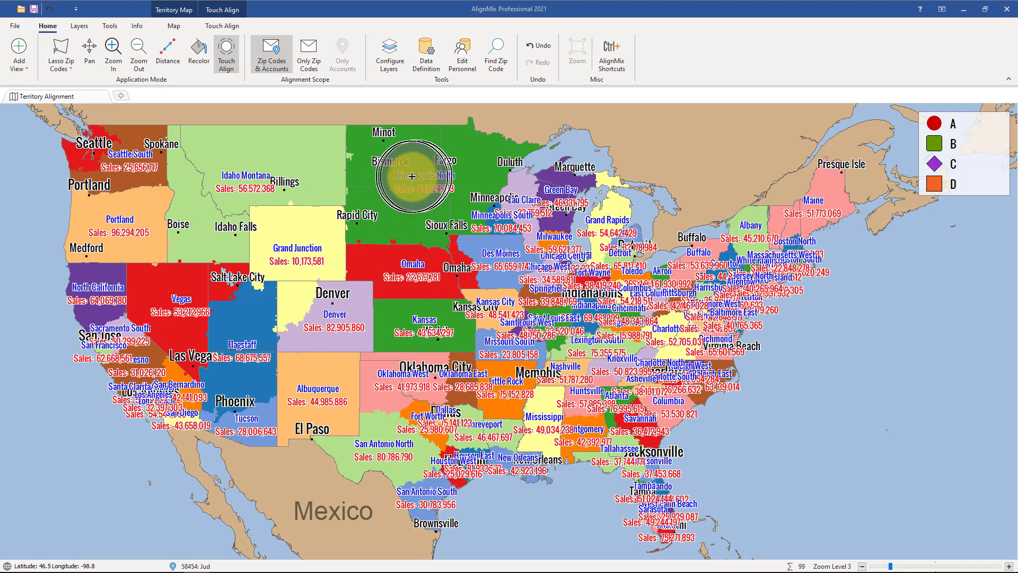
Export all alignment data to Excel in the Cozmix Orange style on Letter paper, saving it as Territory Alignment Data (2020-08-21).xlsx on the Desktop
click(14, 25)
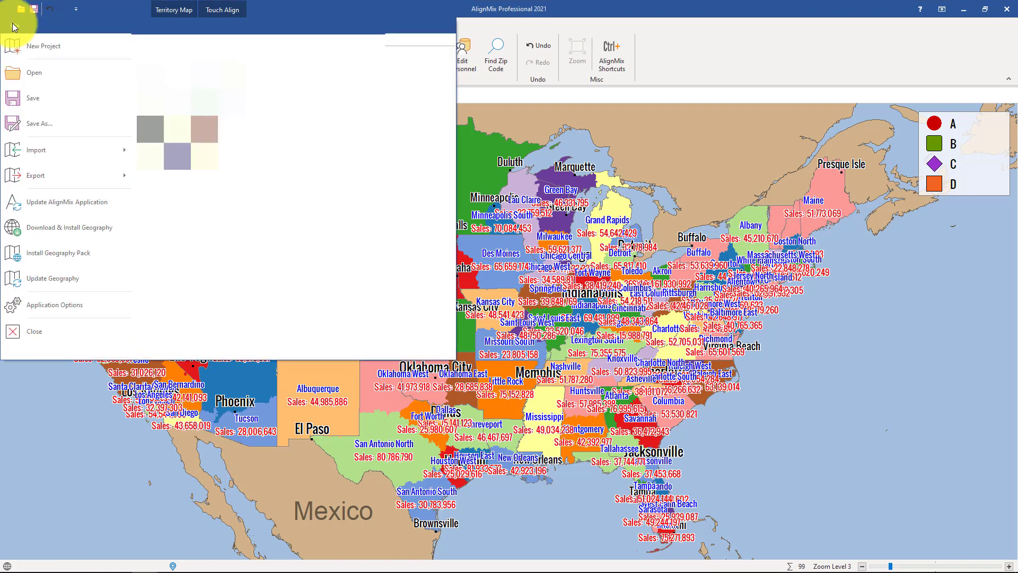
mouse_move(73, 178)
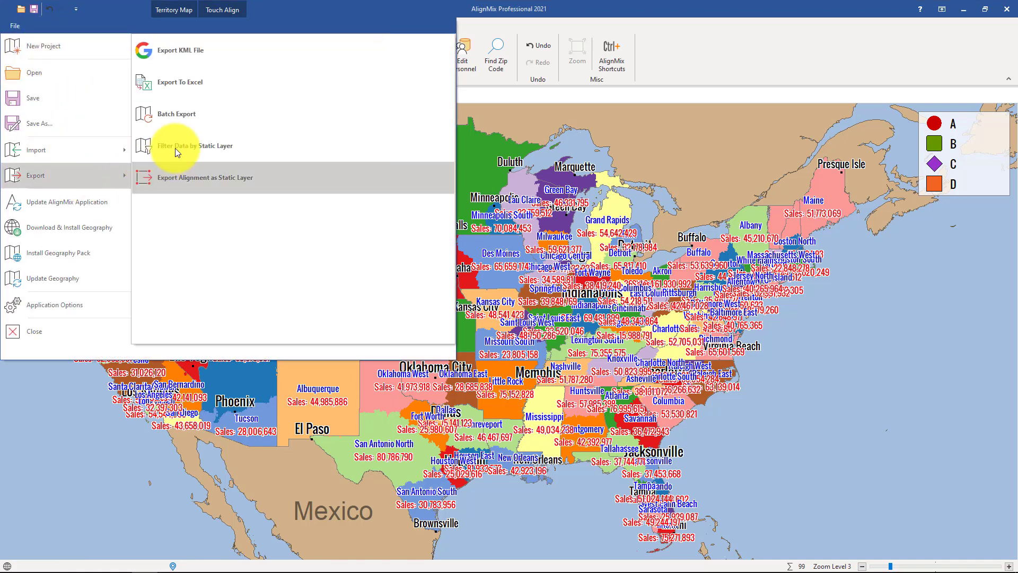
click(196, 92)
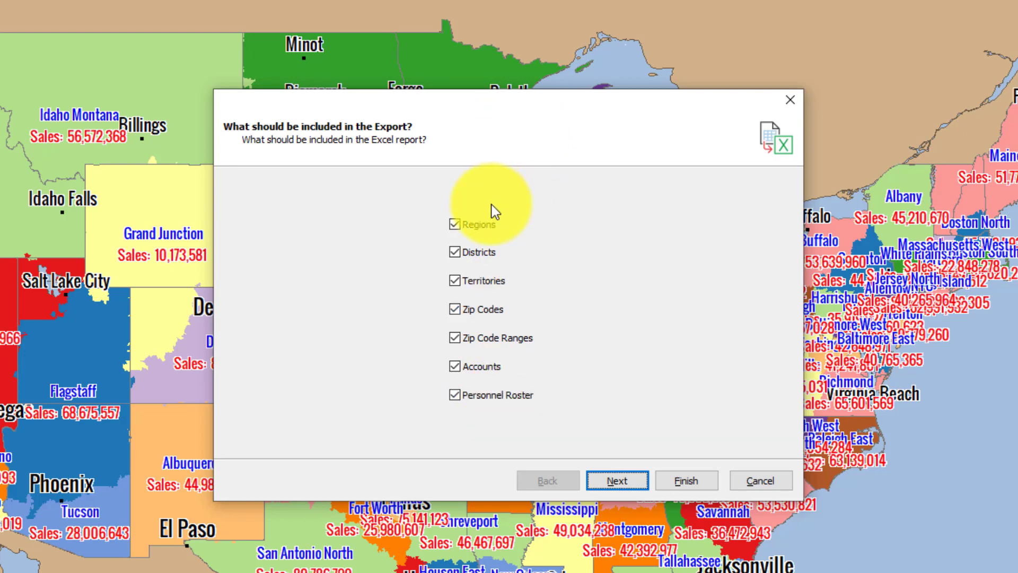
click(615, 482)
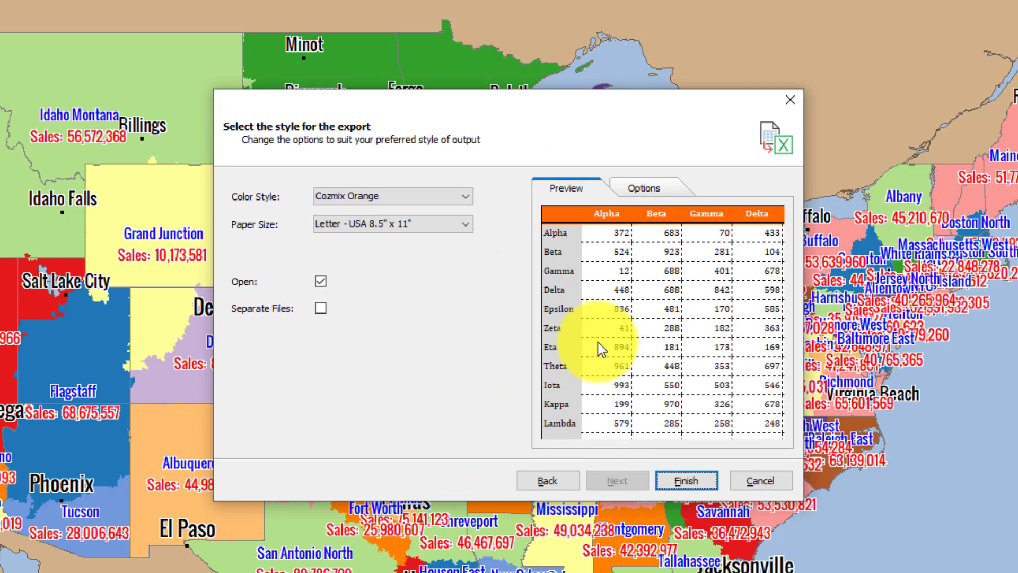
click(682, 487)
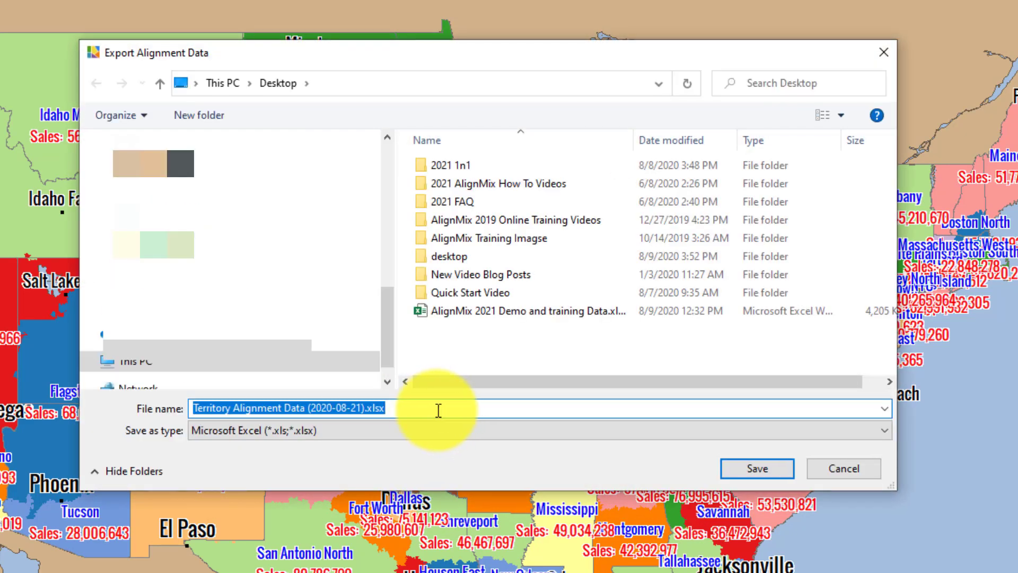
click(756, 470)
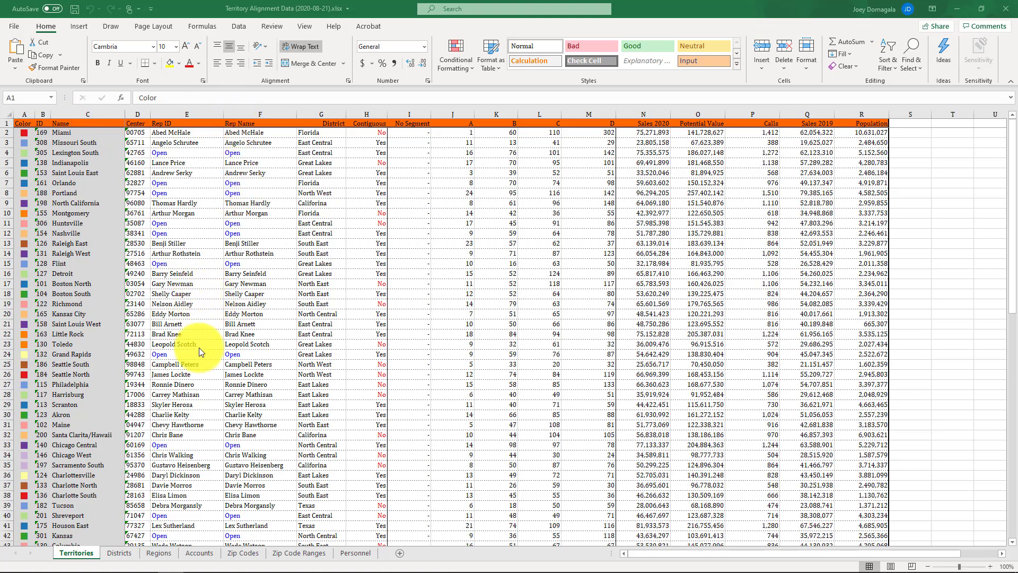
Review the exported Districts and Regions sheets, and the Territory ID and Territory Name columns on the Accounts sheet
click(118, 553)
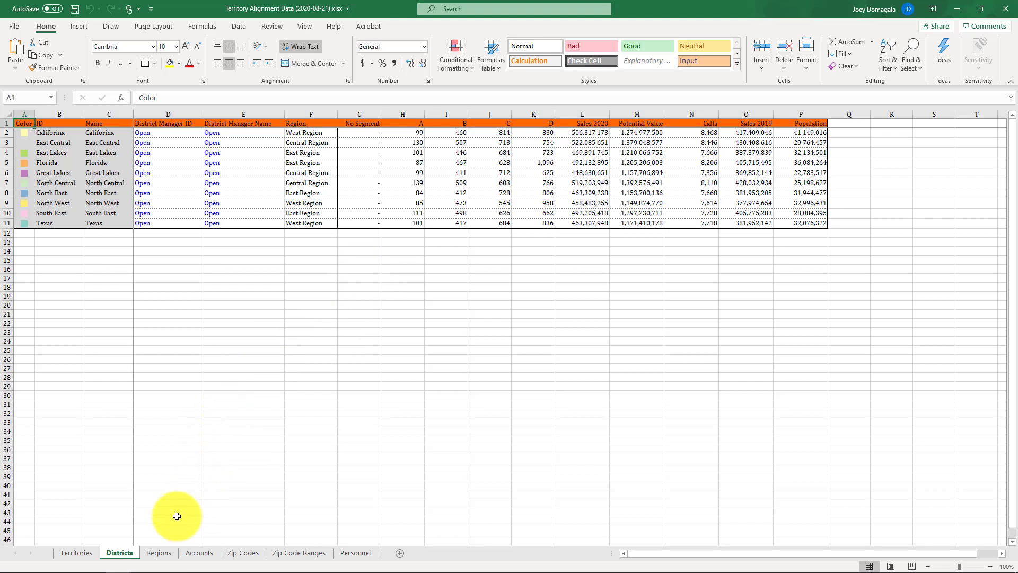
click(157, 554)
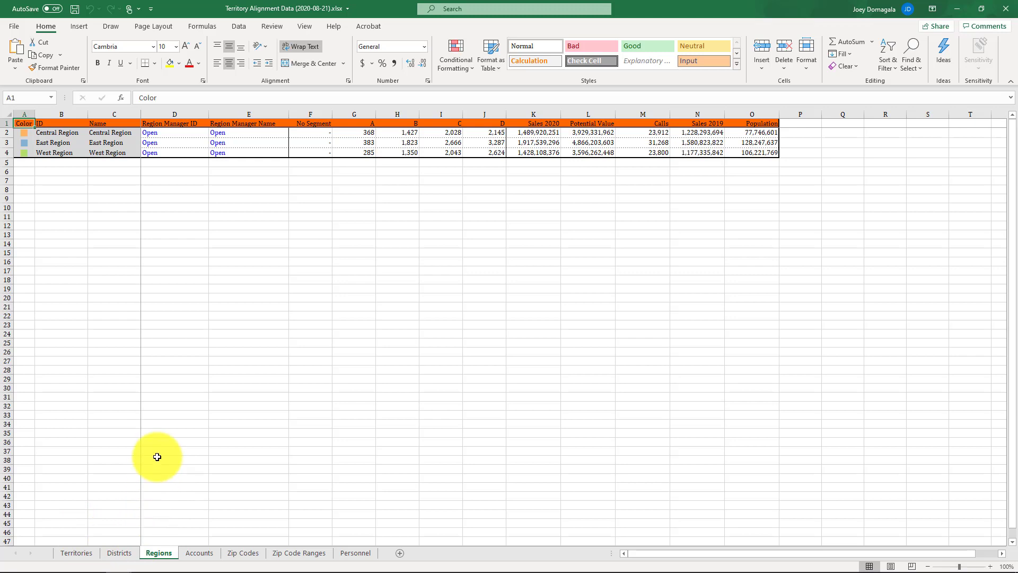
click(207, 554)
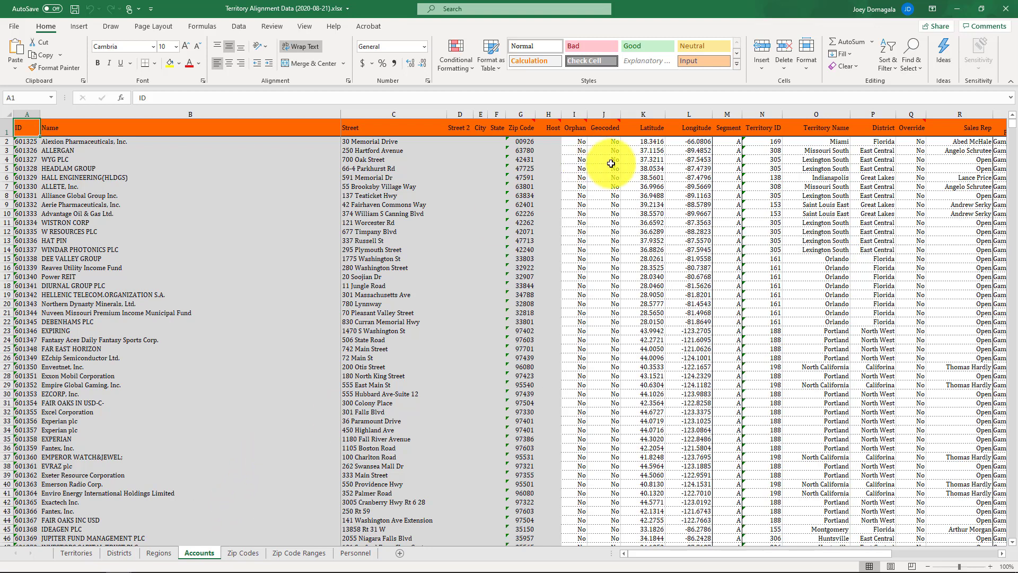
drag(762, 114, 803, 113)
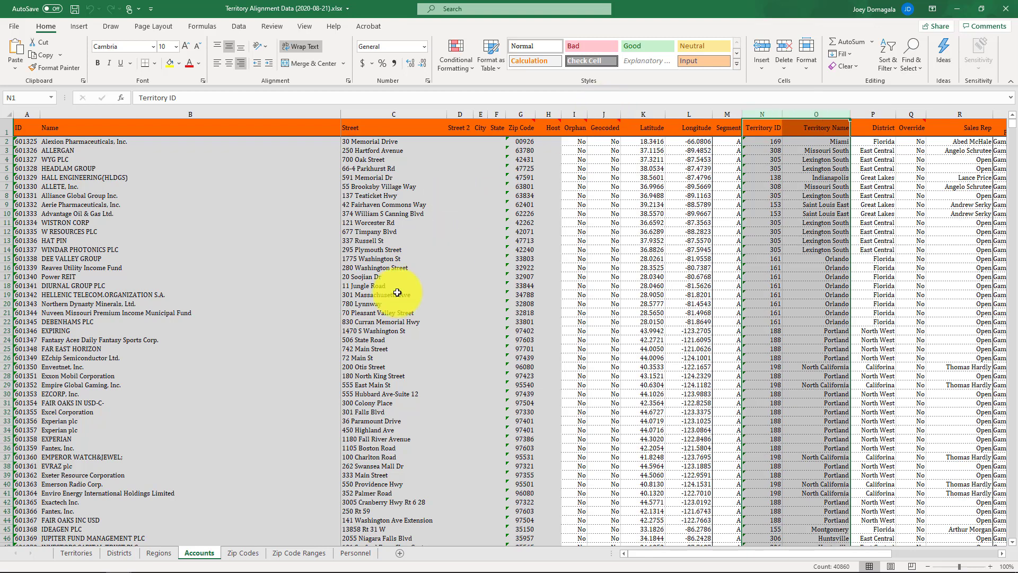
Examine the Zip Code and Population columns on the exported Zip Codes sheet
click(244, 553)
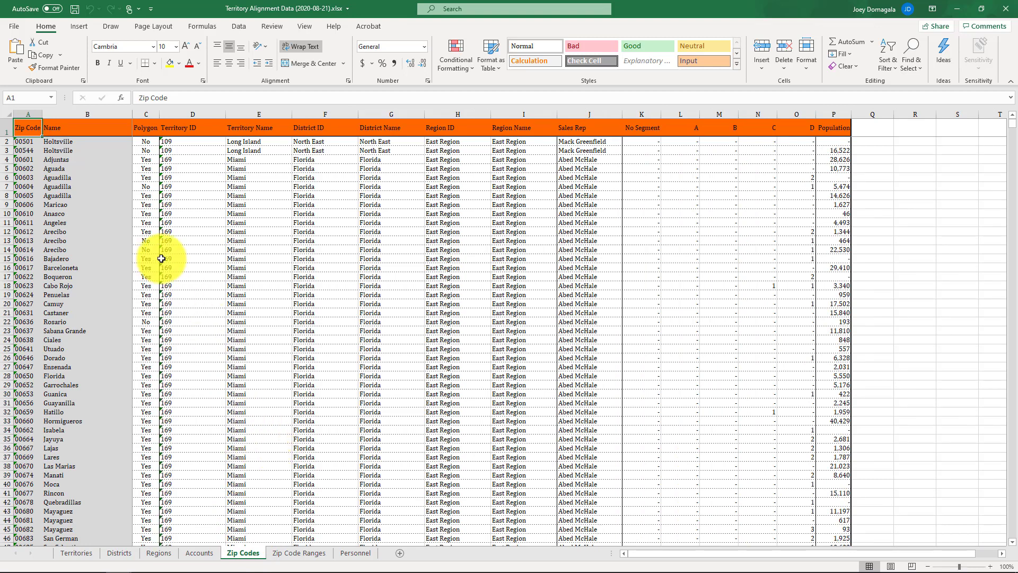
click(24, 114)
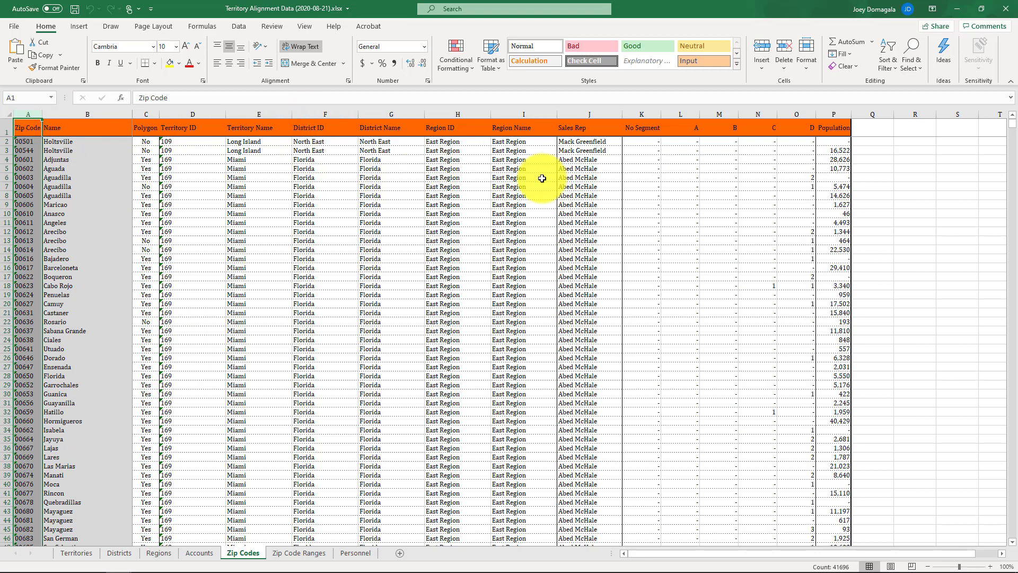
click(830, 115)
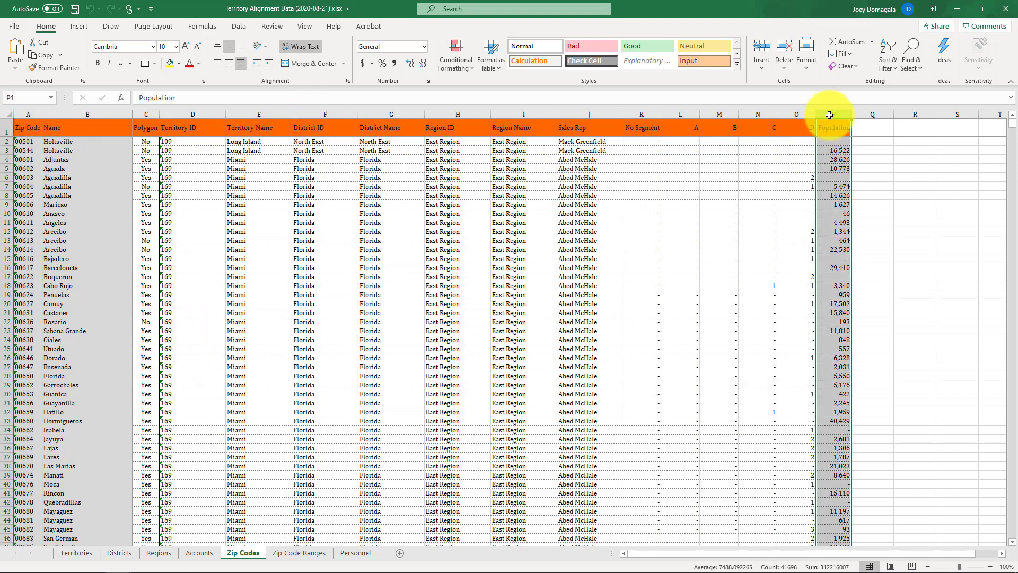
click(873, 213)
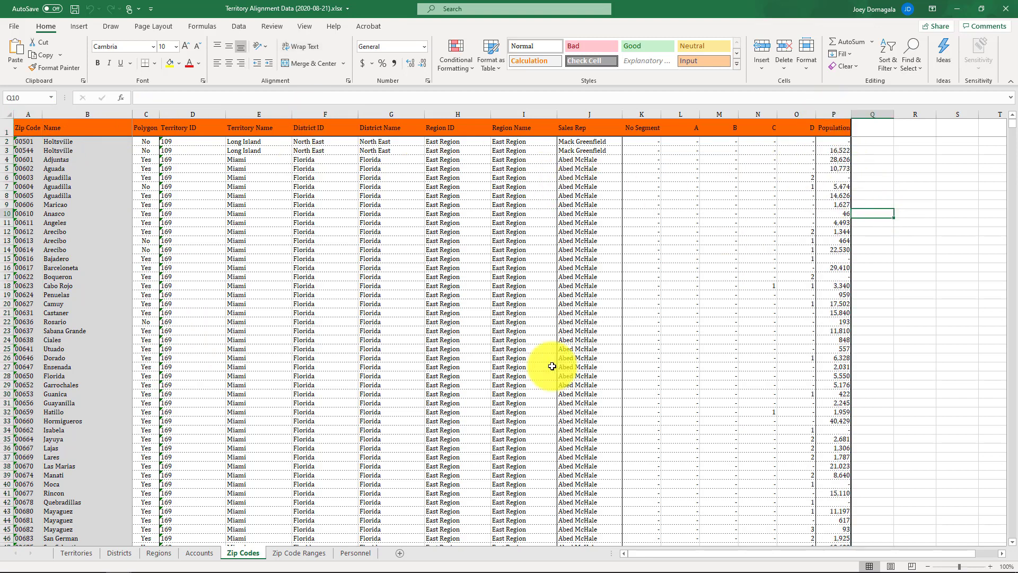
Examine the 00501 to 00600 range on the Zip Code Ranges sheet and the Lives In Geography column on the Personnel sheet
click(293, 554)
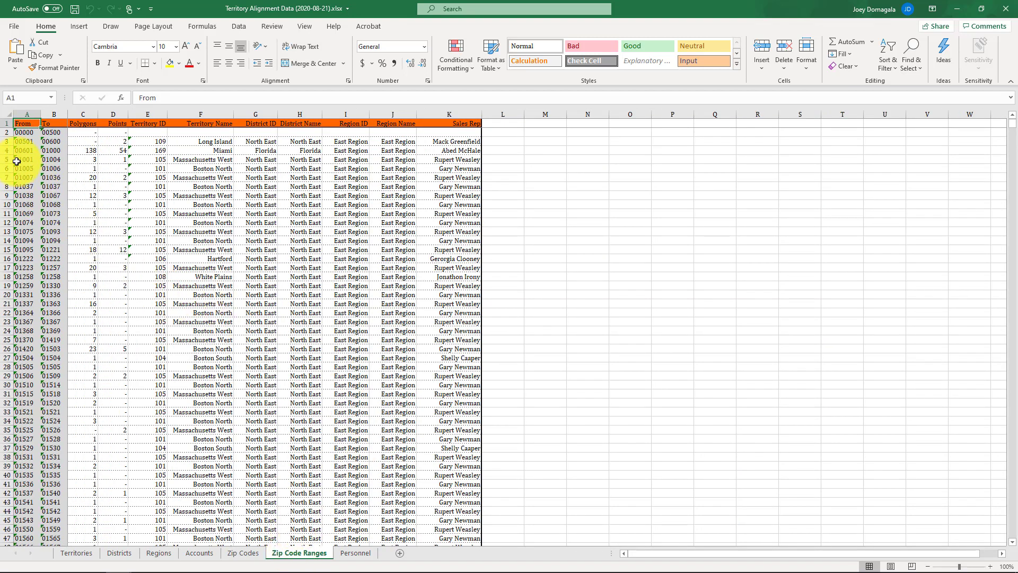
drag(23, 142, 56, 146)
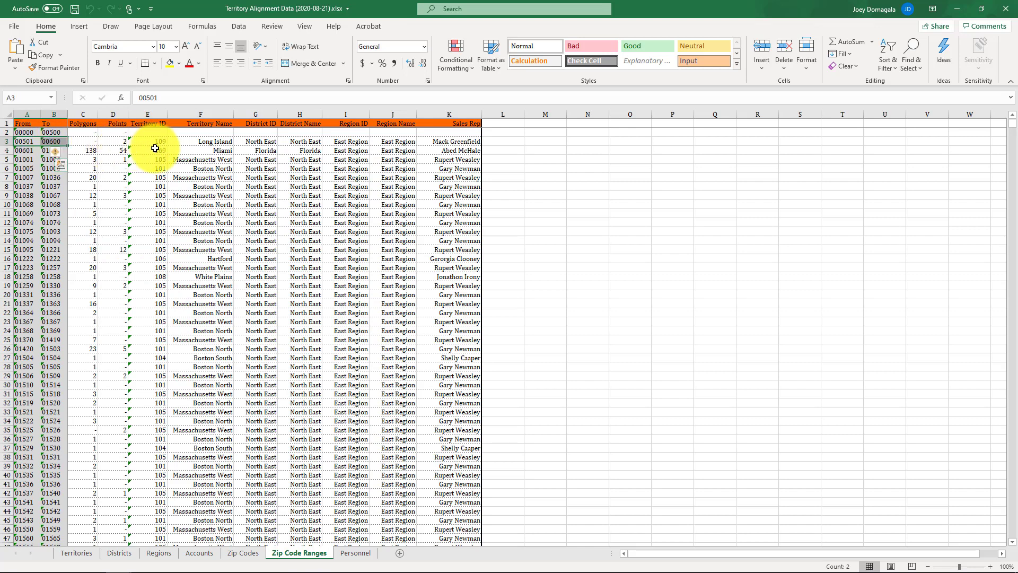
click(354, 553)
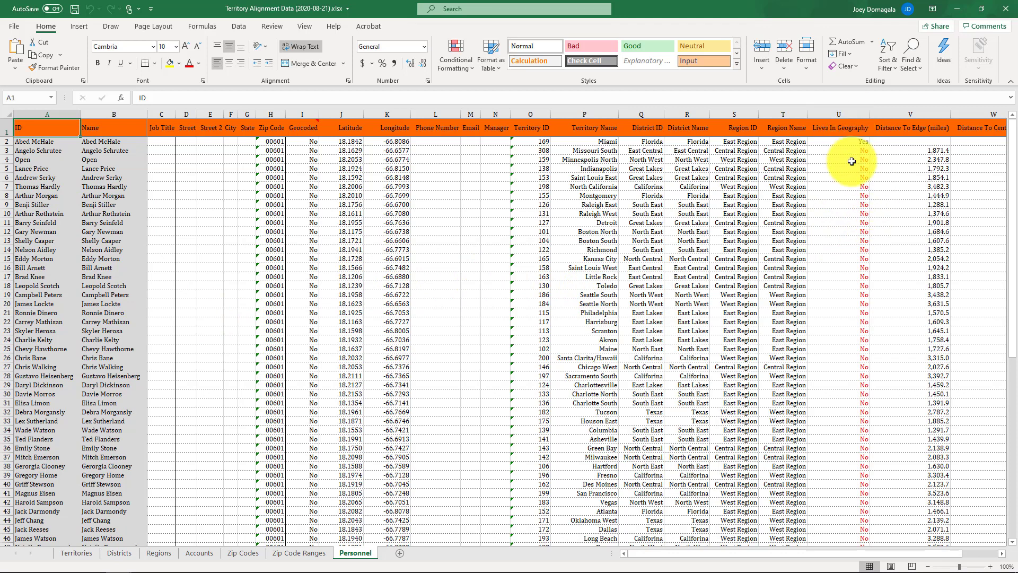
drag(859, 152, 858, 483)
click(897, 420)
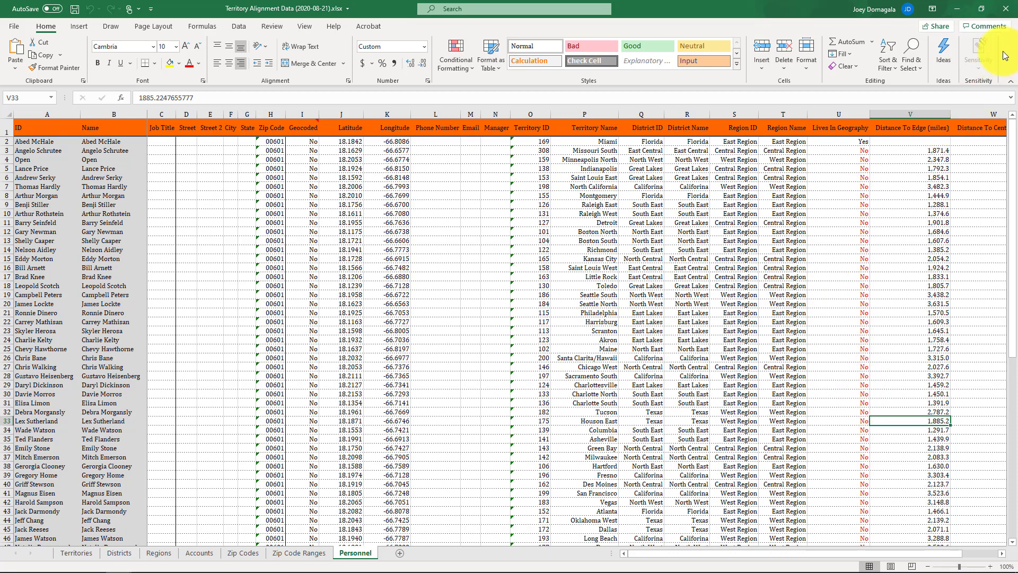
Close both Excel workbooks and, back in AlignMix, add a table view showing the territories and their attributes
click(1001, 13)
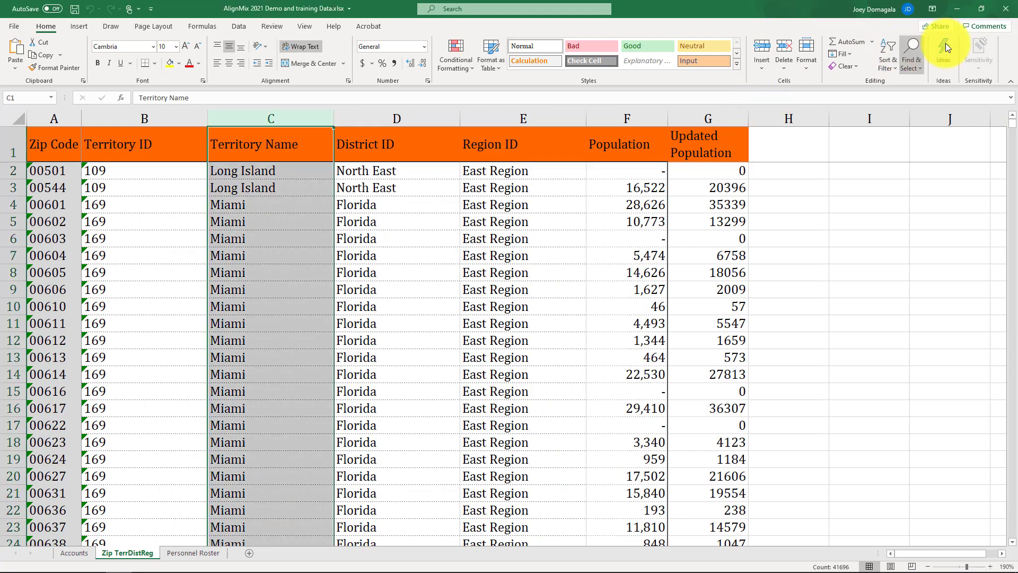
click(1000, 14)
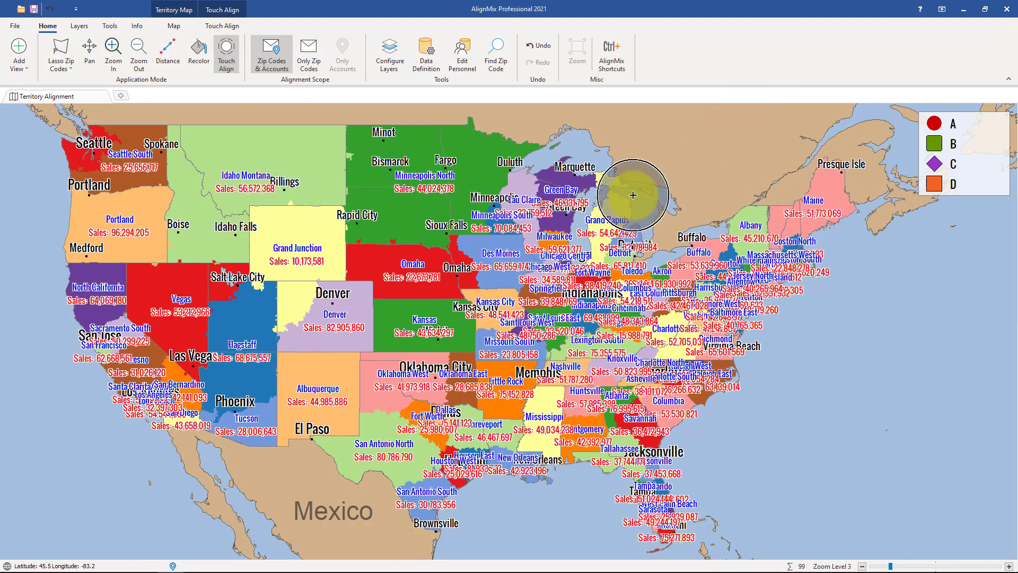
click(122, 96)
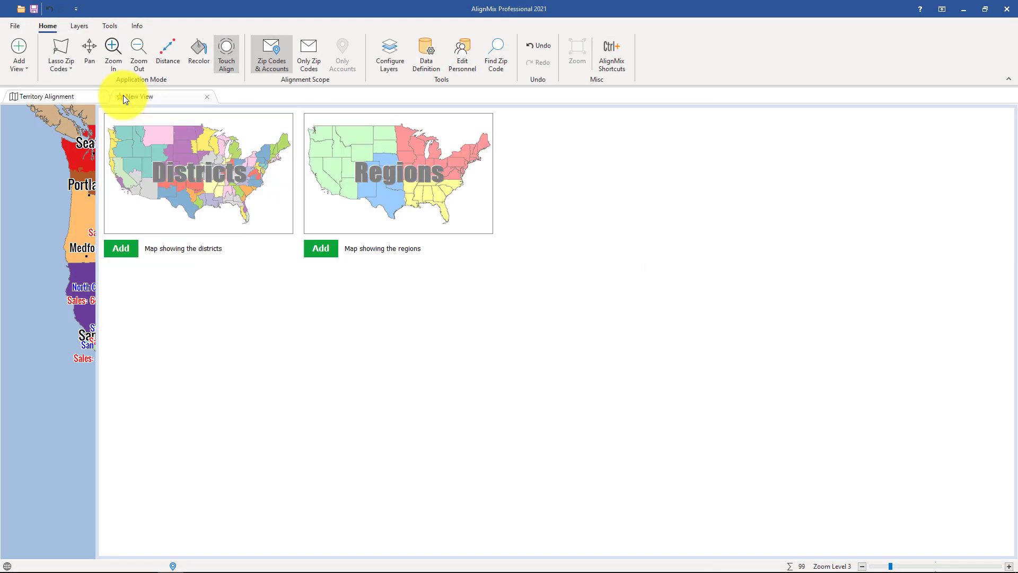
click(53, 166)
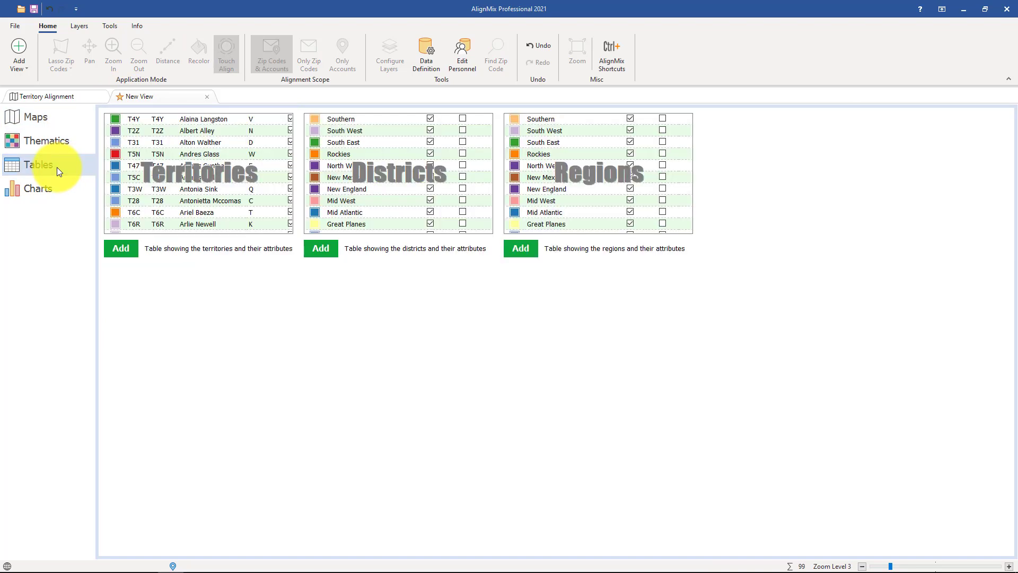
click(203, 187)
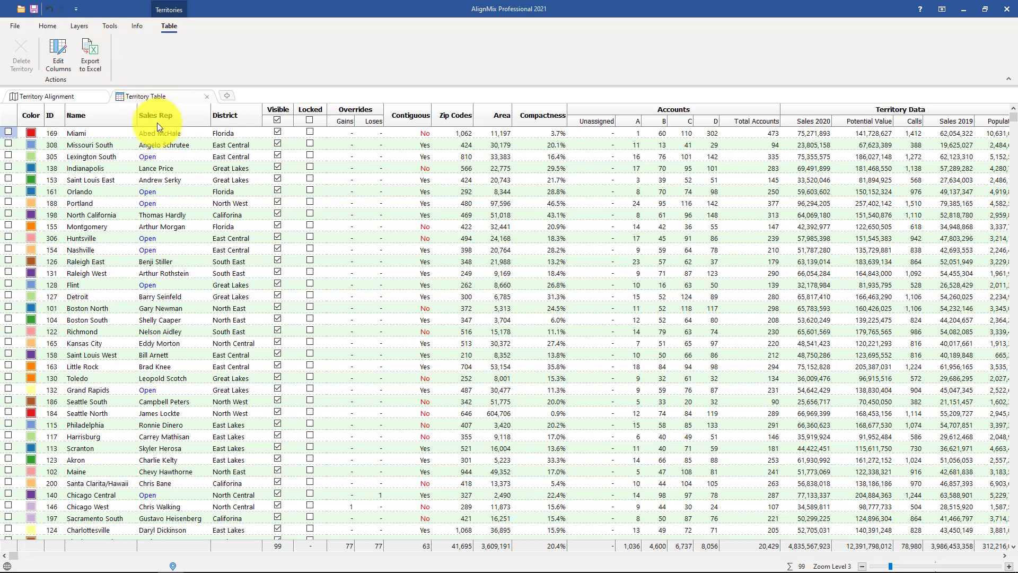
Try moving the Visible column up in the territory table's column order, and put it back below District
click(57, 51)
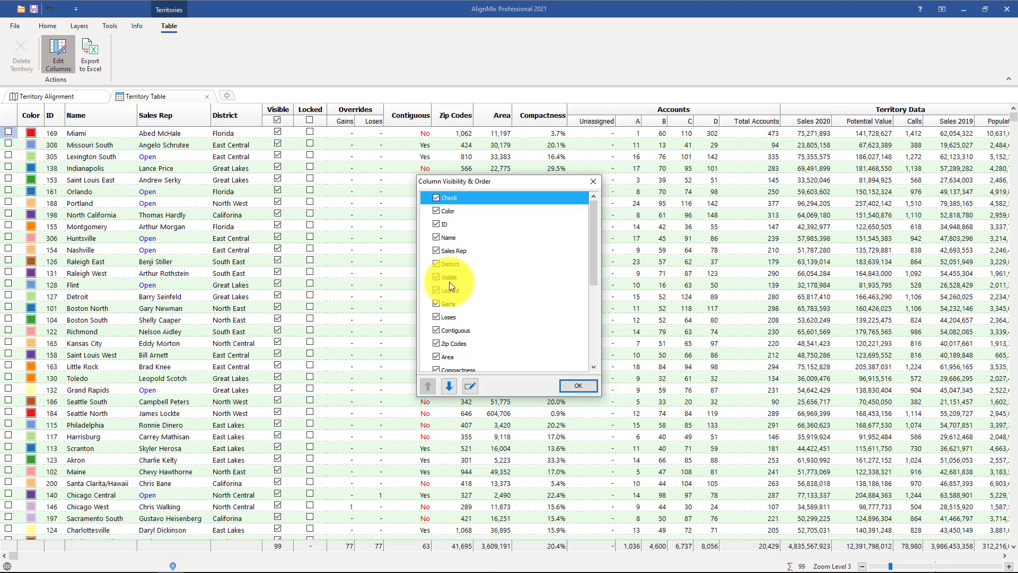
click(450, 277)
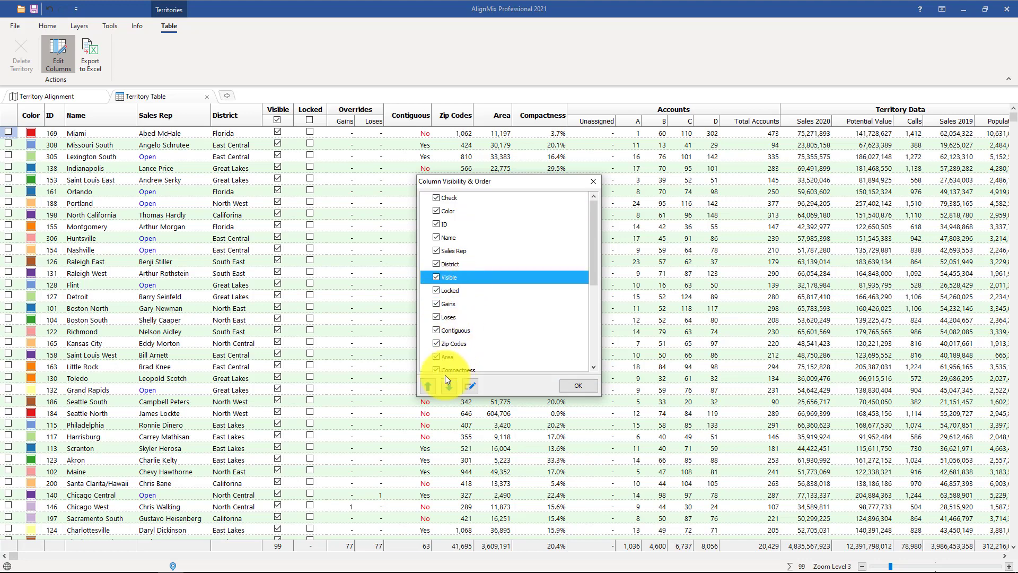
click(428, 386)
click(428, 386)
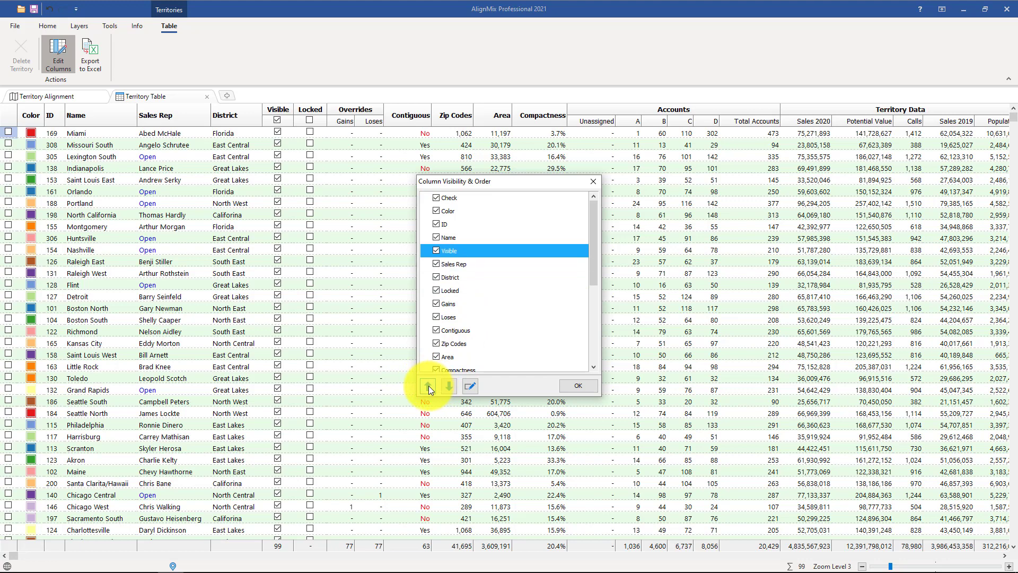
click(429, 386)
click(447, 386)
click(448, 386)
click(448, 386)
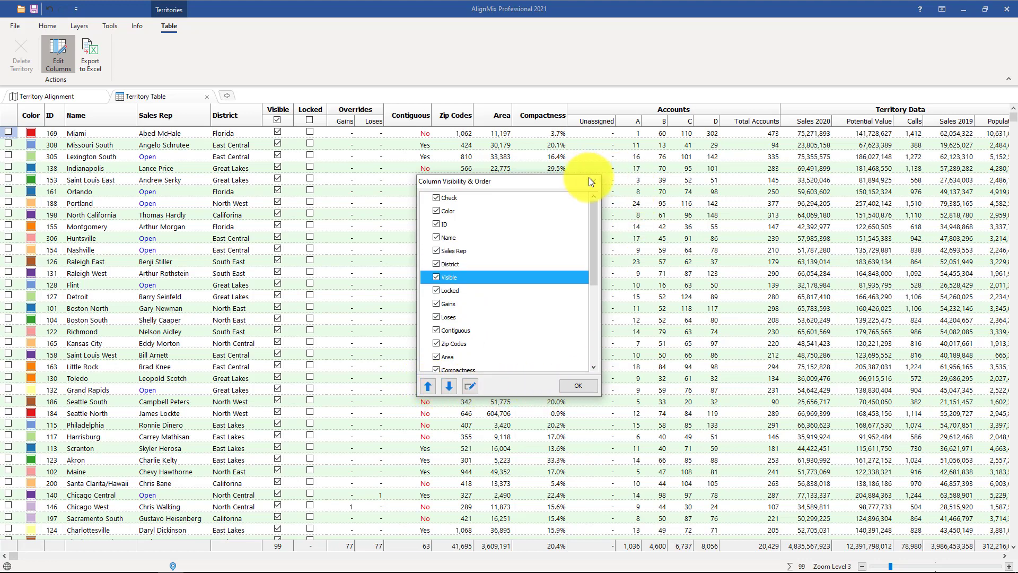
click(578, 386)
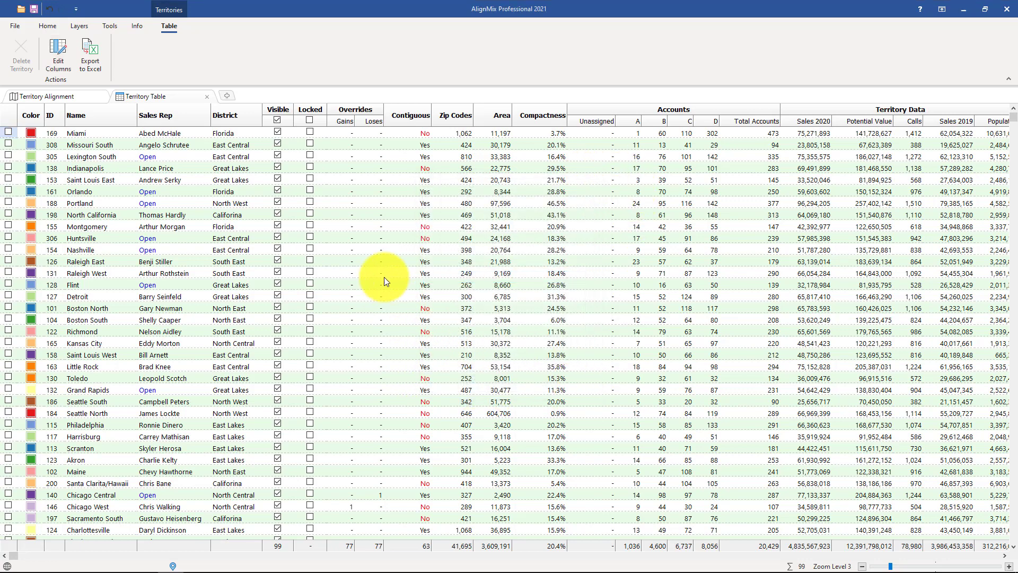
Try exporting the territory table to Excel as Territories Report (2020-08-21).xlsx on the Desktop
click(93, 52)
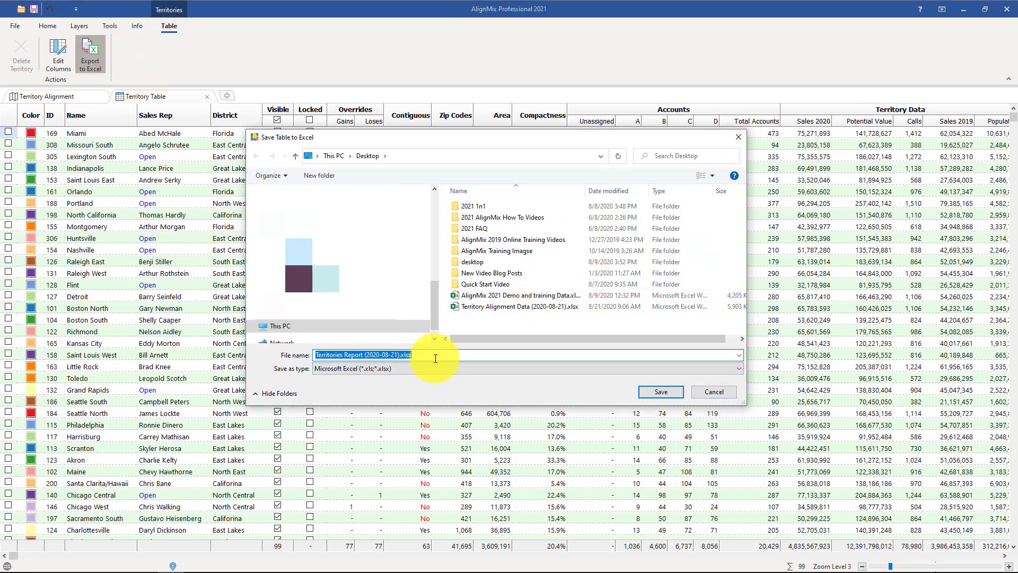
click(705, 390)
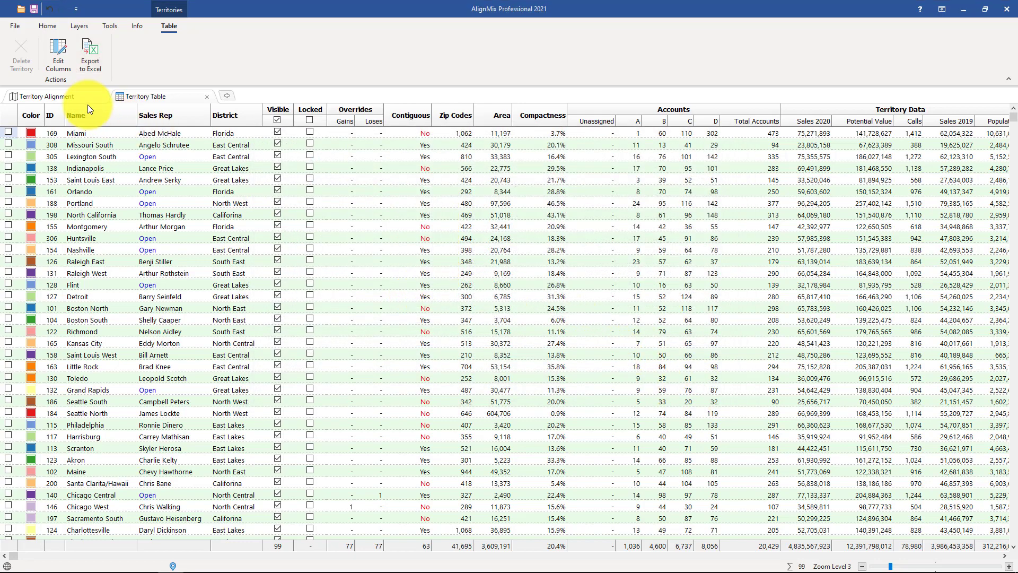
On the territory map, export the Albuquerque territory to Excel as Albuquerque (202).xlsx on the Desktop
click(69, 97)
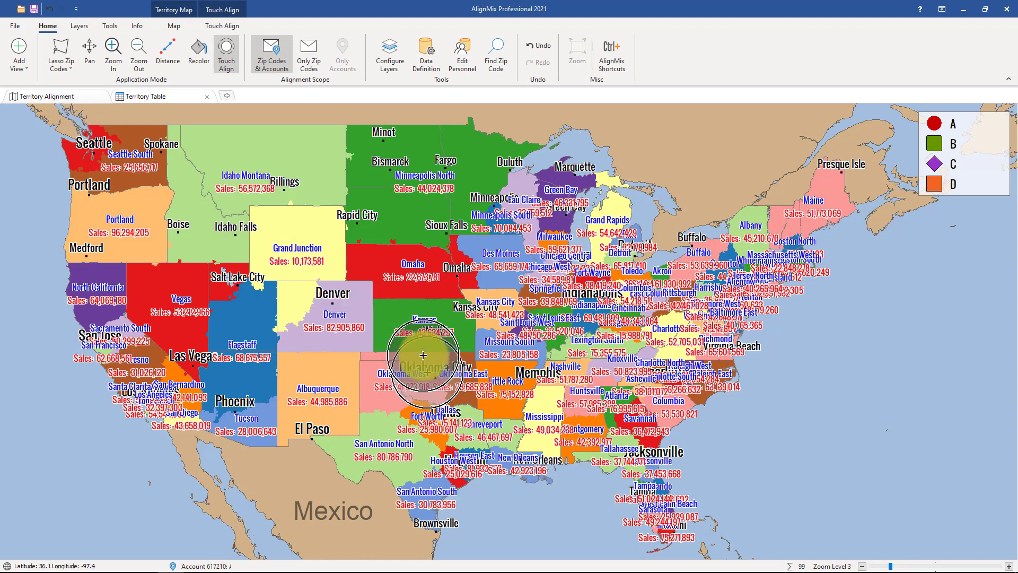
scroll(384, 387, up, 2)
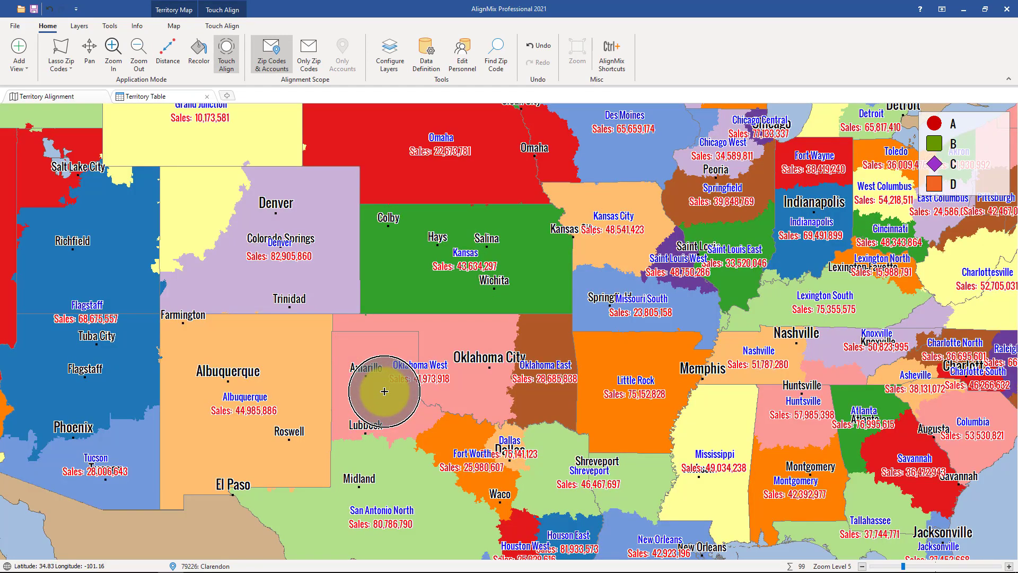
click(271, 387)
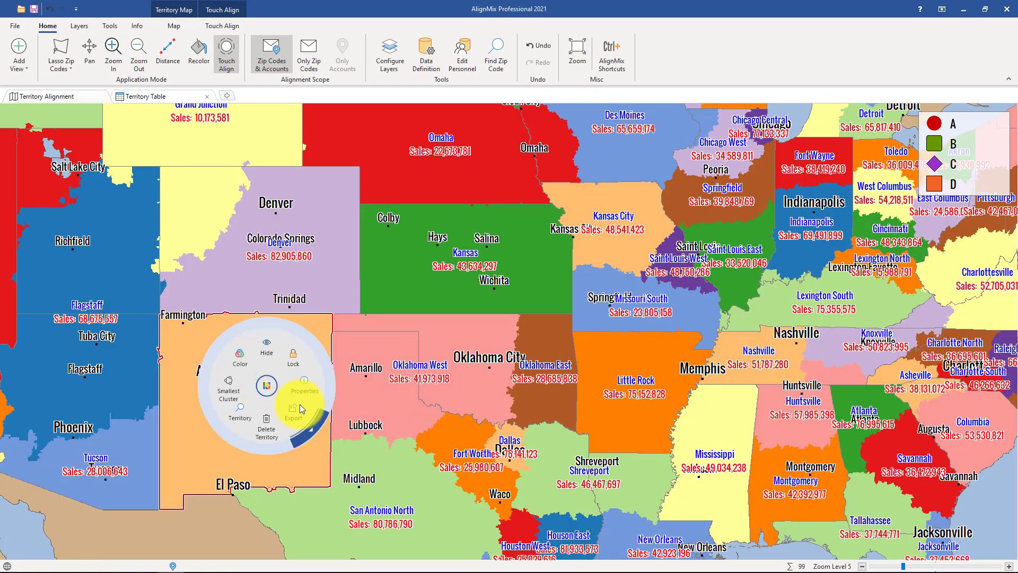
click(312, 432)
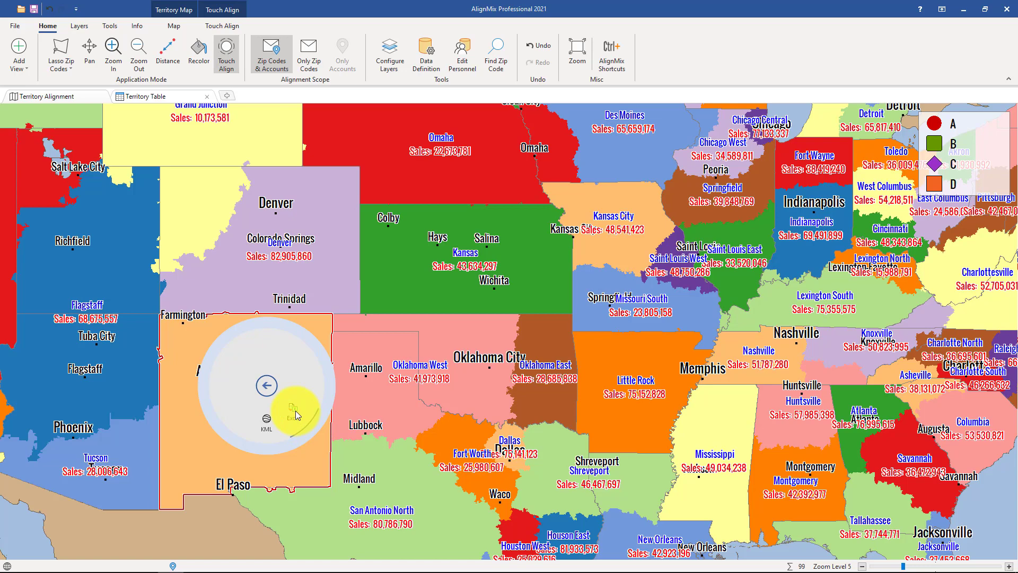
click(295, 412)
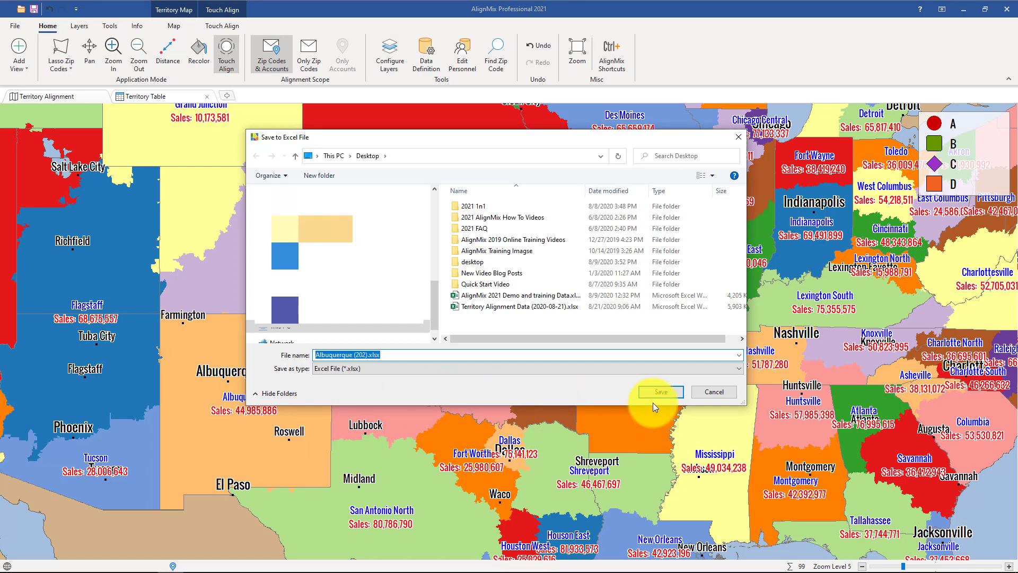
click(671, 394)
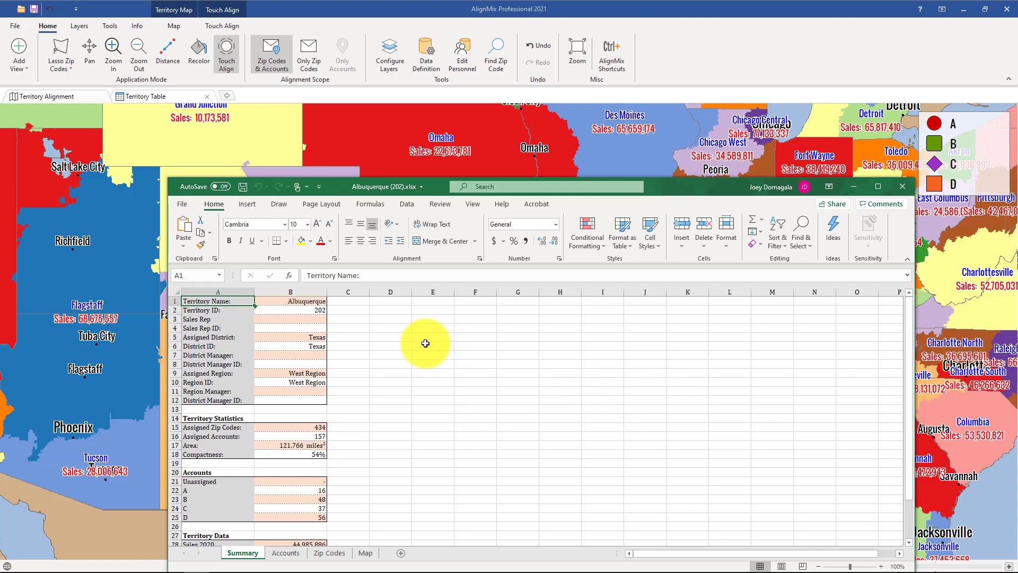
Look through the Accounts, Zip Codes and Map sheets of the exported Albuquerque workbook and close it
click(280, 554)
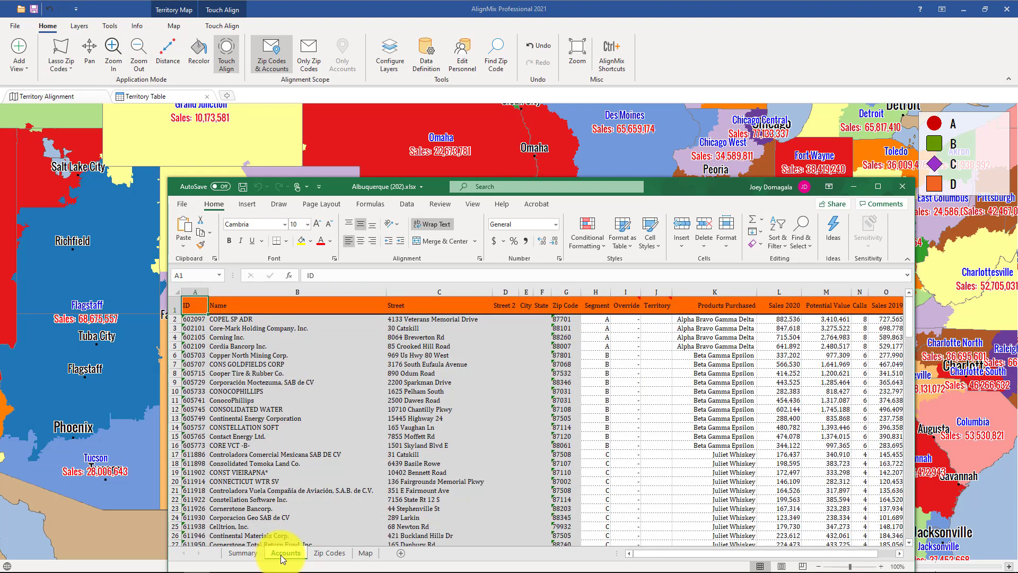
click(328, 553)
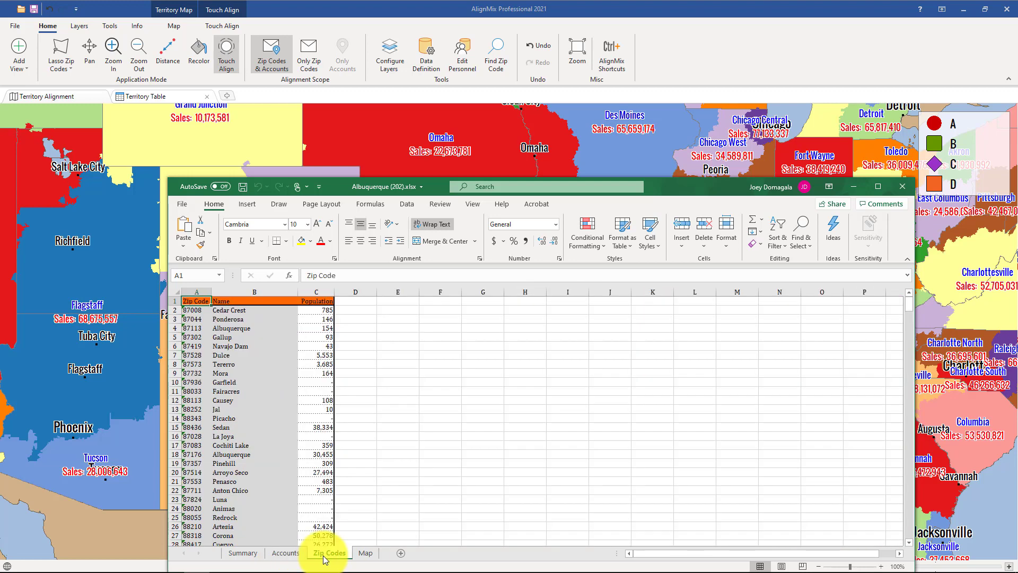
click(366, 553)
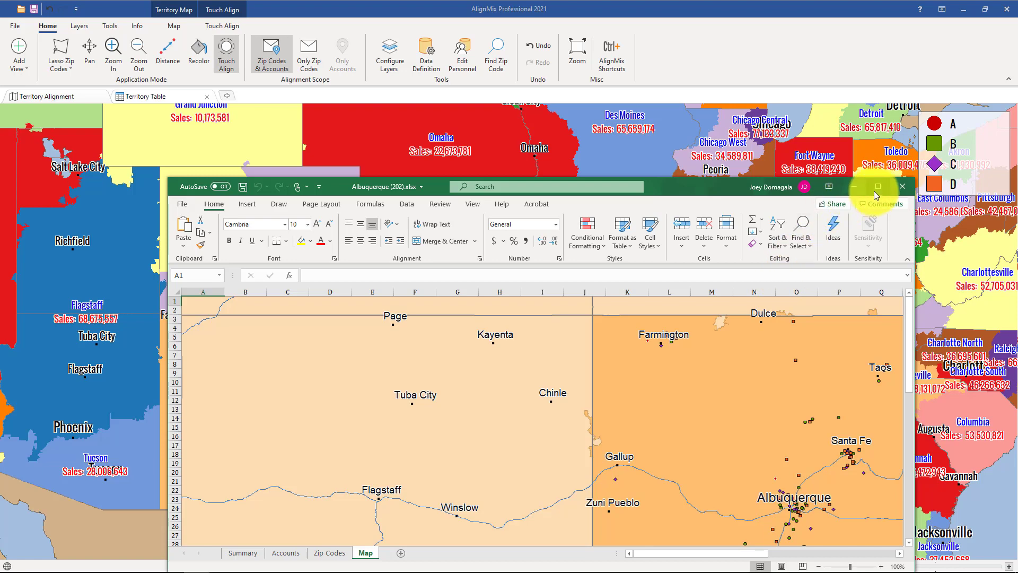
click(877, 186)
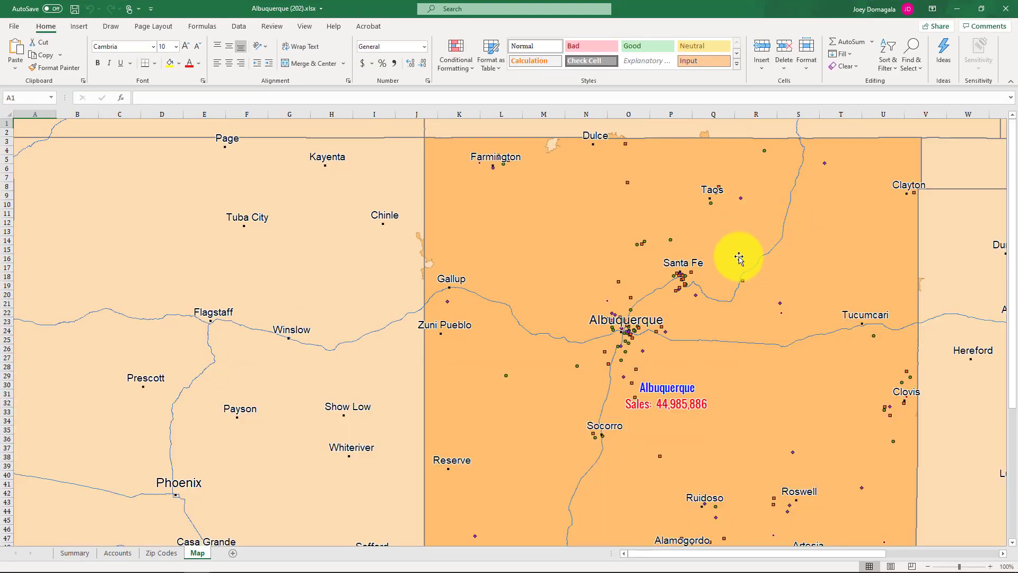
click(1005, 8)
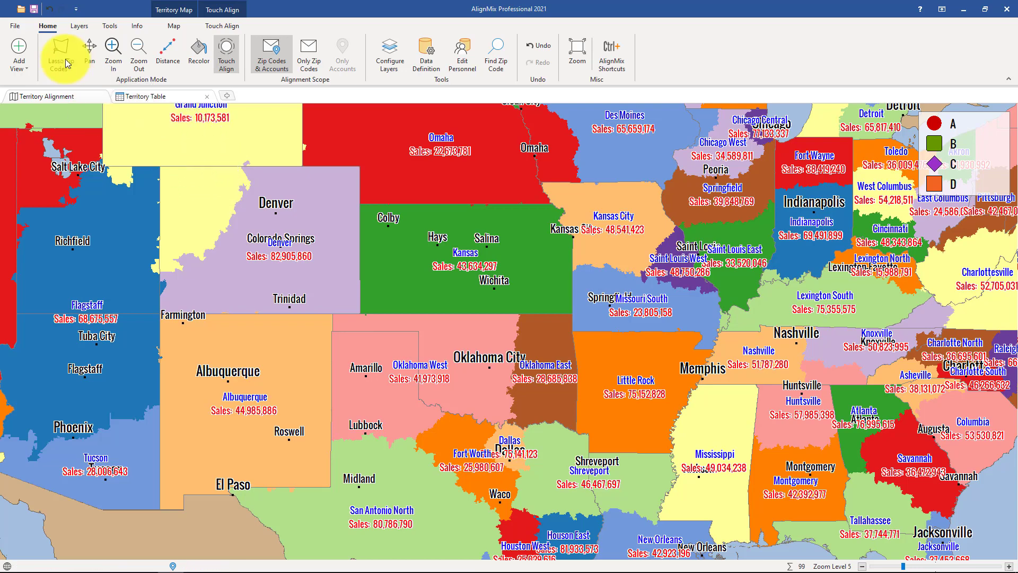
Start a batch export and choose a newly created folder on the Desktop, New folder, as its destination
click(21, 29)
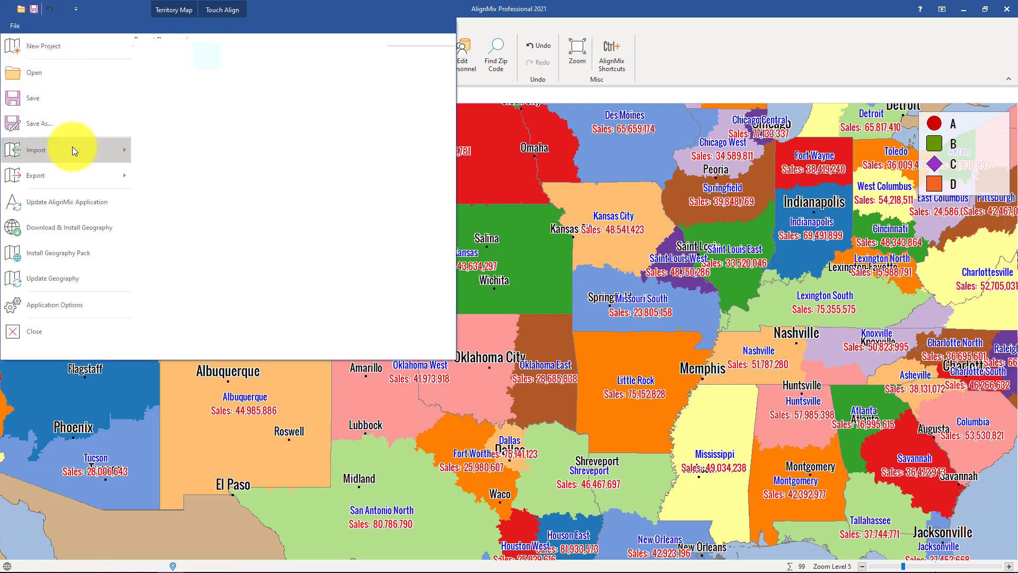
mouse_move(72, 174)
click(211, 124)
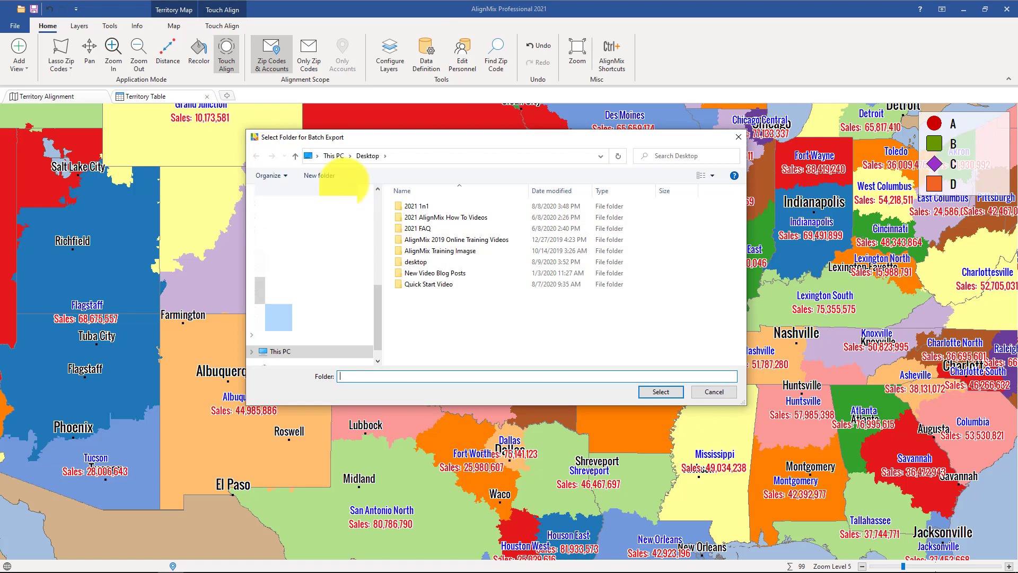
click(327, 175)
click(429, 306)
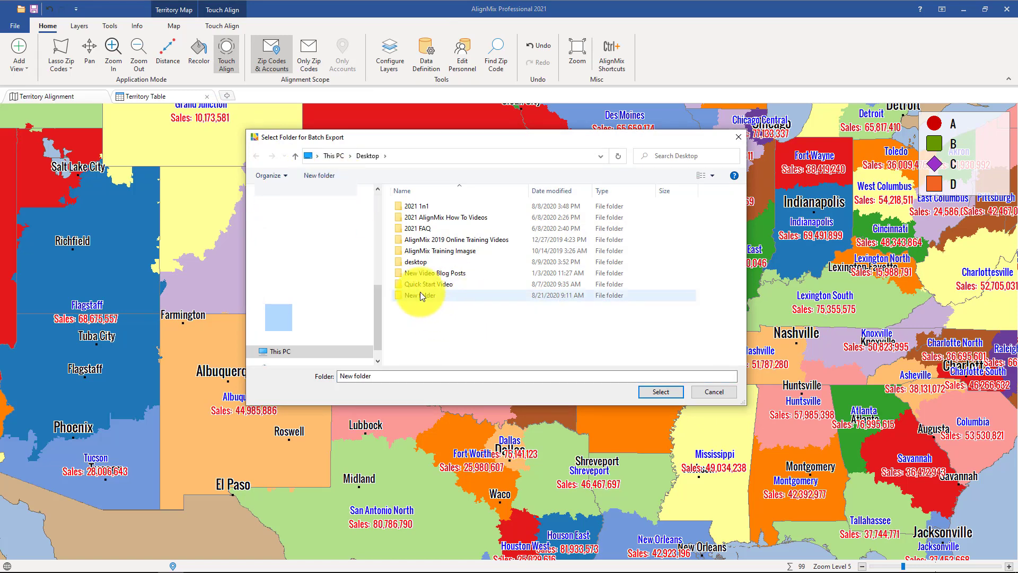
click(420, 293)
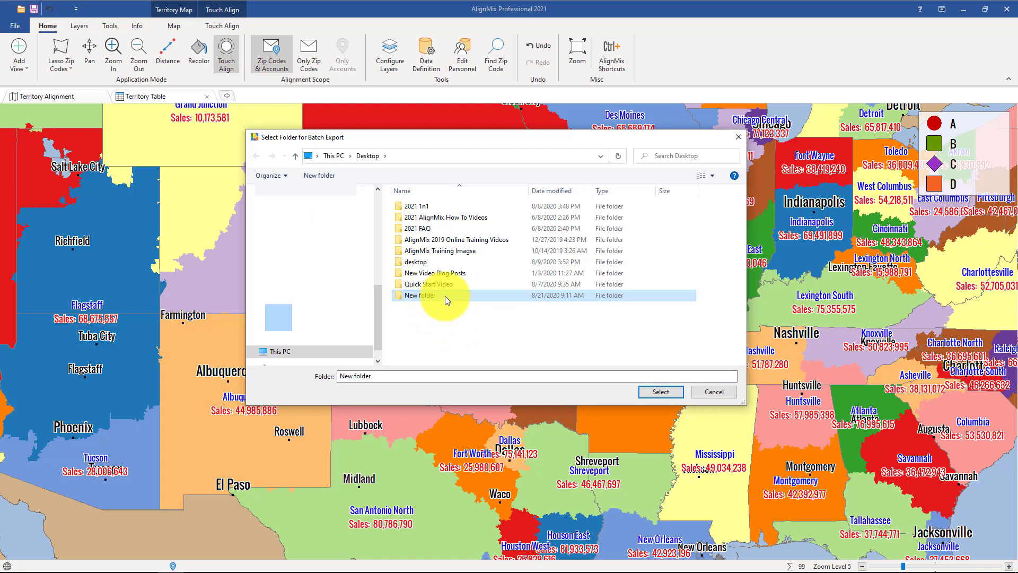
click(657, 390)
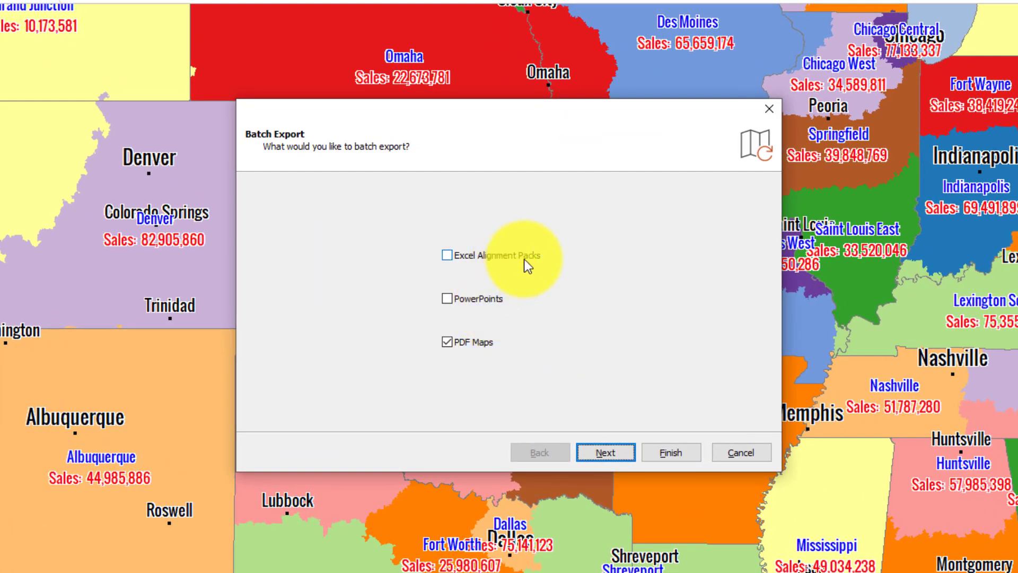
Run the batch export with only Excel Alignment Packs, all territories in scope, and the Regions & Districts Folders structure
click(449, 339)
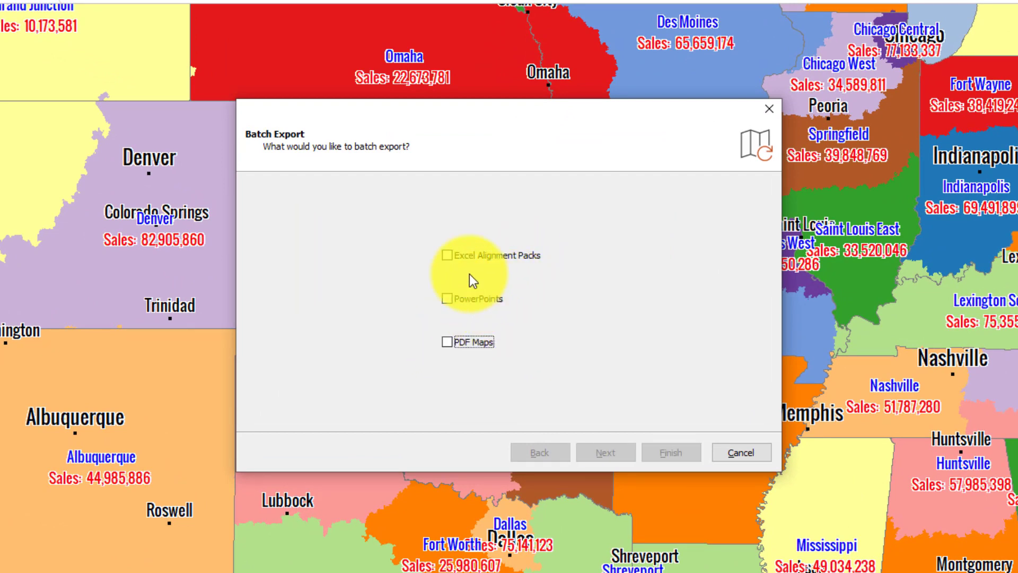
click(450, 255)
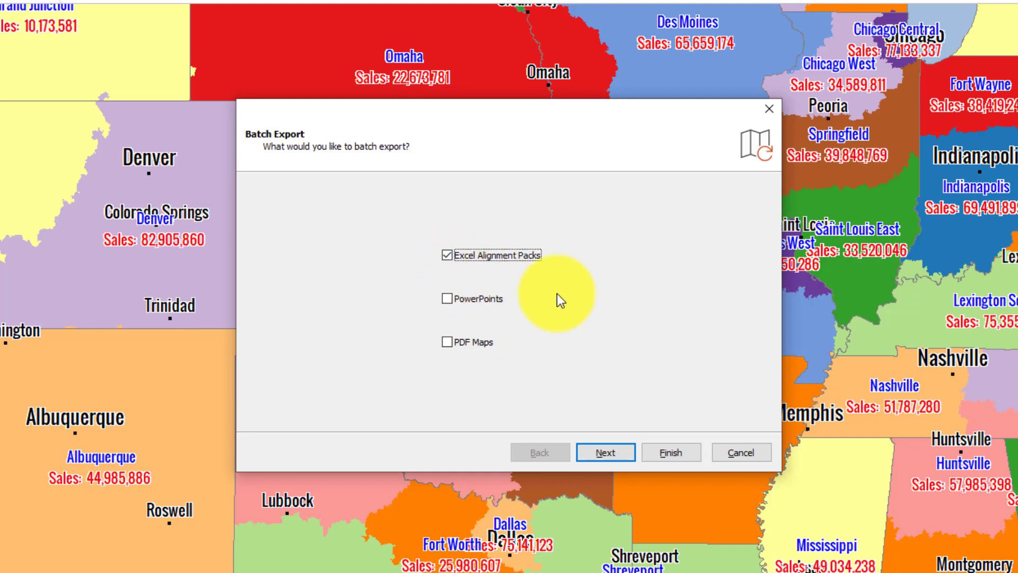
click(615, 453)
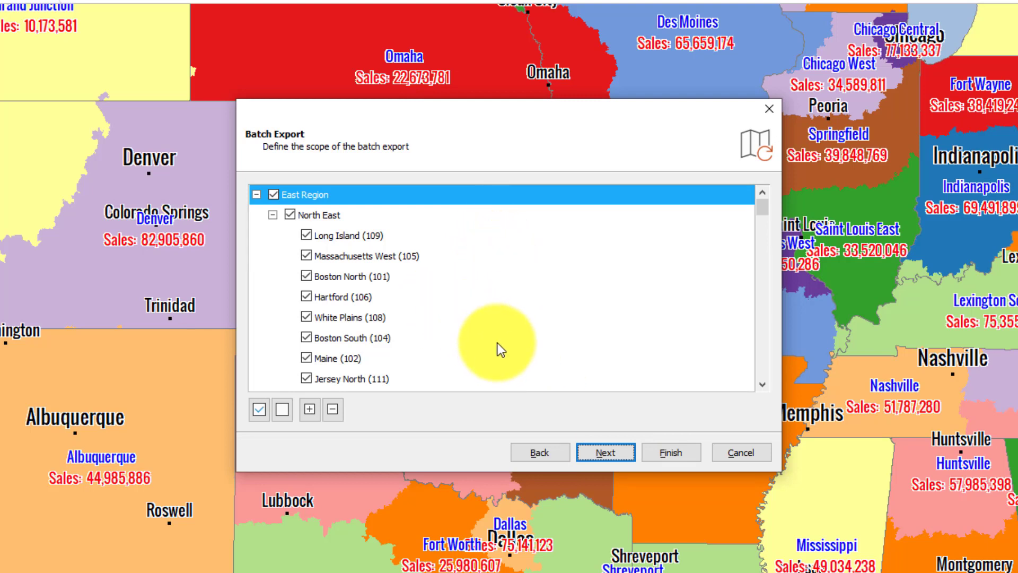
click(618, 453)
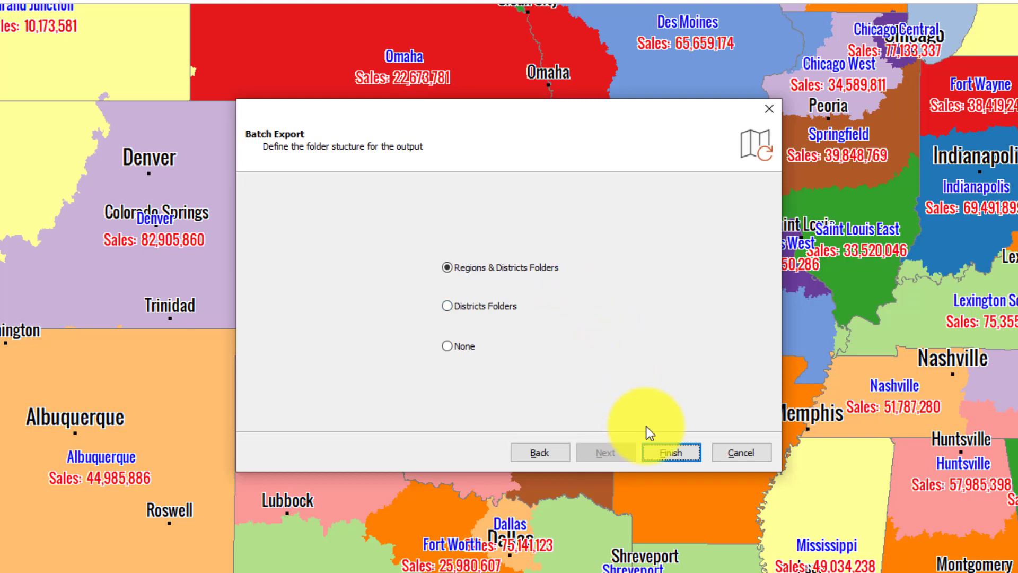
click(671, 456)
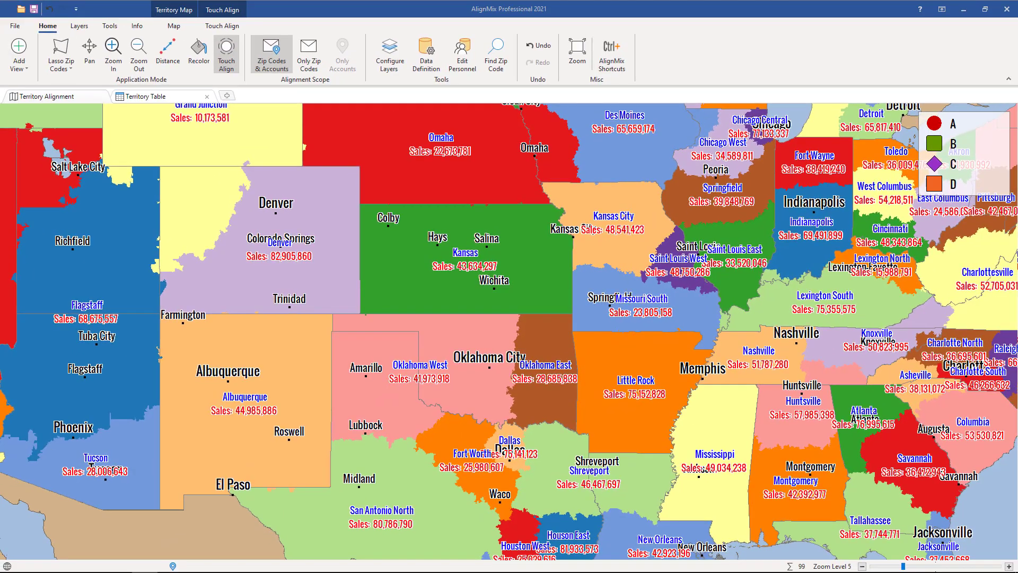
Minimize AlignMix, open National Report.xlsx from the export folder, look through its Territories, Districts and Regions sheets, and close it
click(964, 11)
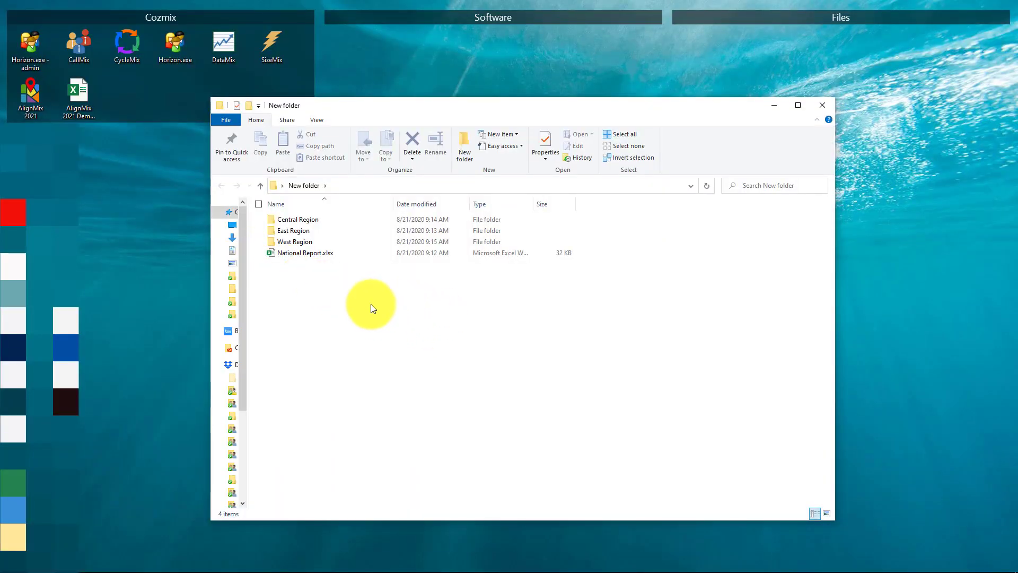
click(304, 228)
click(301, 239)
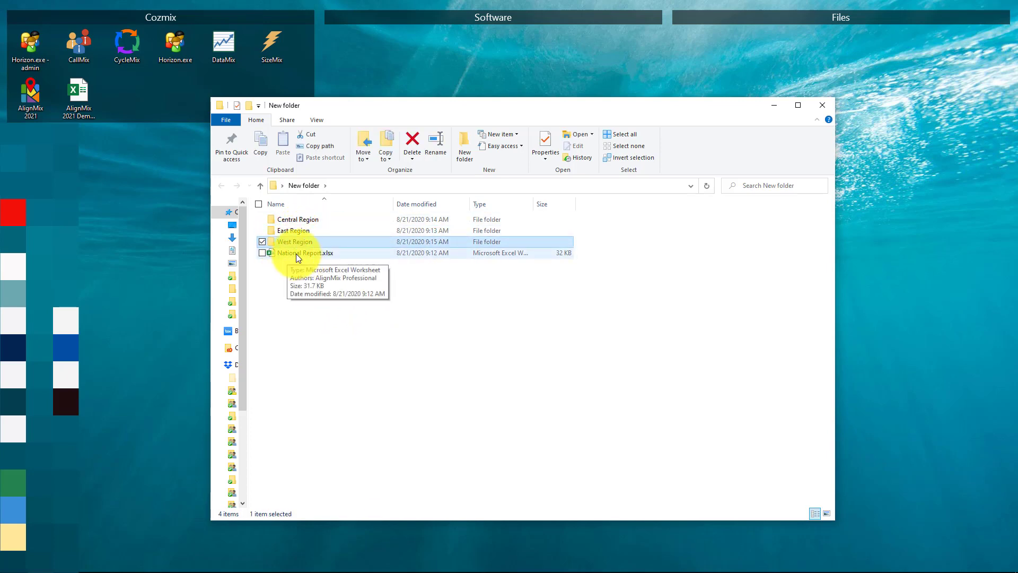
click(296, 253)
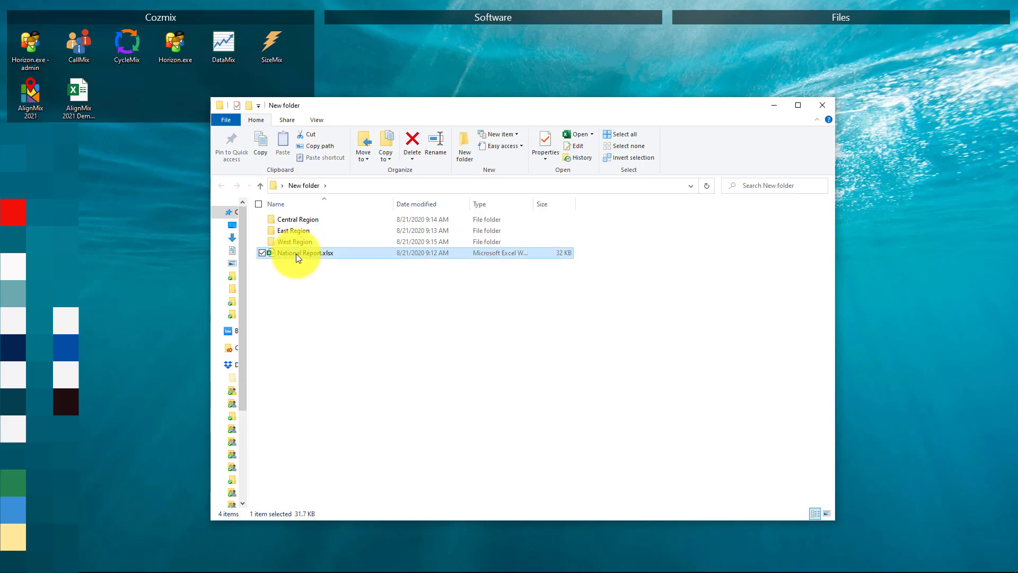
double_click(296, 253)
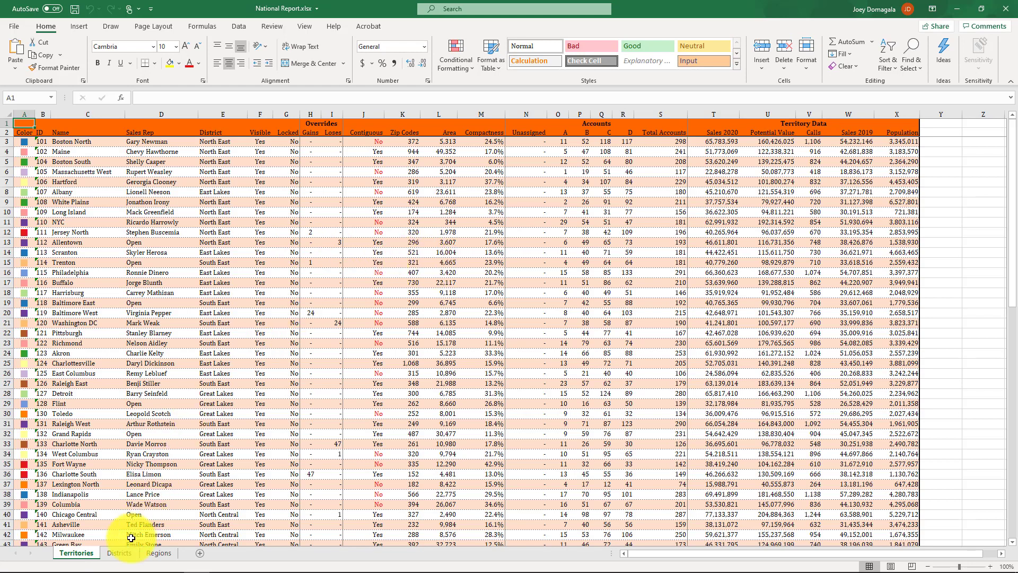
click(121, 554)
click(157, 552)
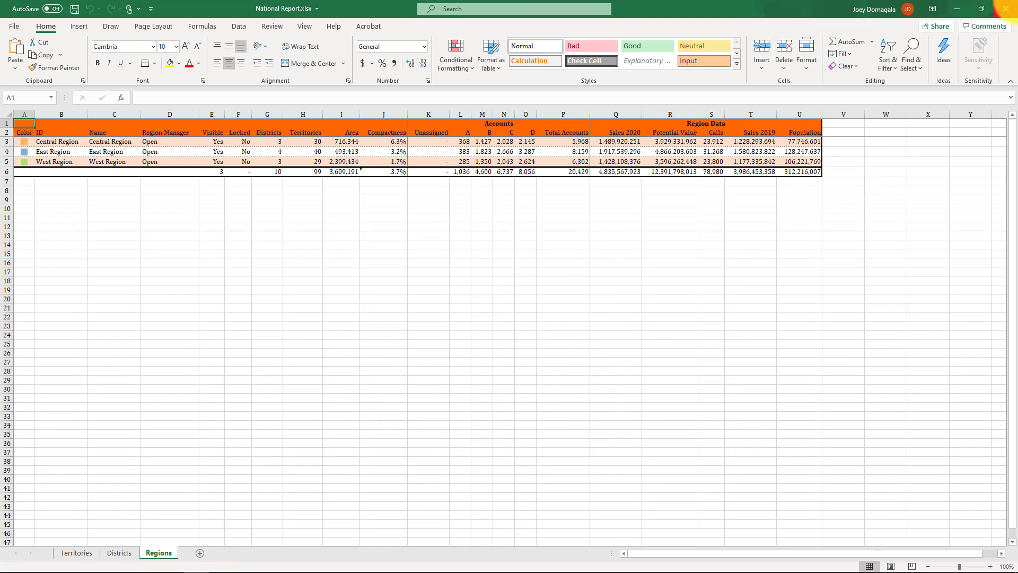
click(1007, 8)
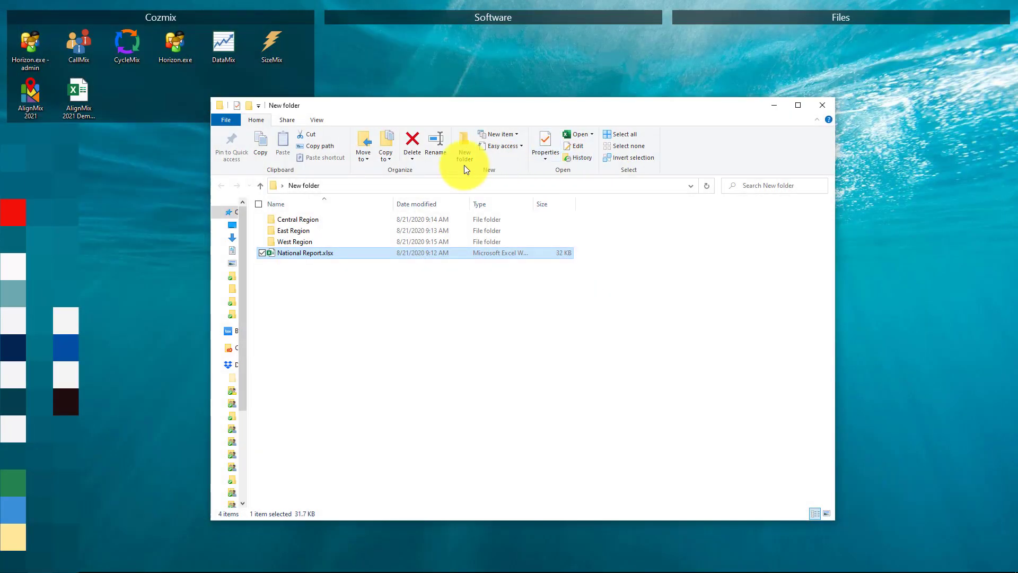
Open Central Region.xlsx from the Central Region folder, review its Territories sheet, and close the workbook
double_click(306, 222)
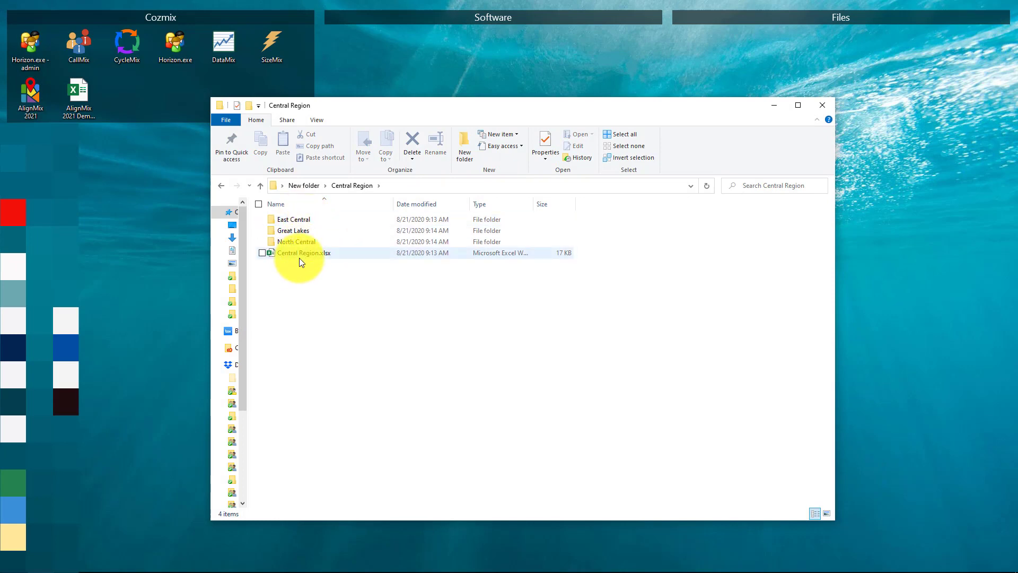
double_click(299, 256)
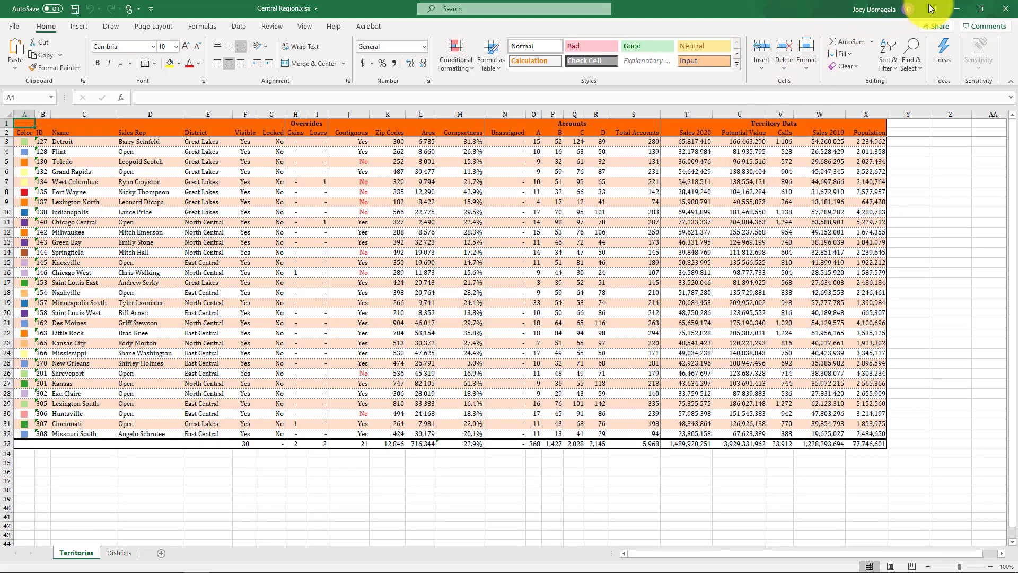
click(1004, 14)
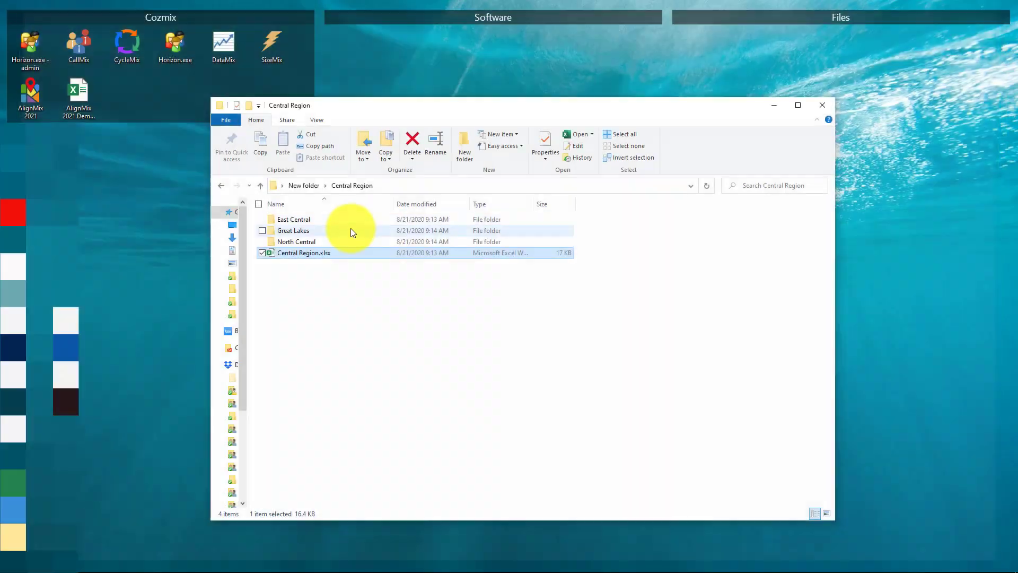
Open East Central.xlsx from the East Central district folder, review its territory list, and close the workbook
double_click(305, 224)
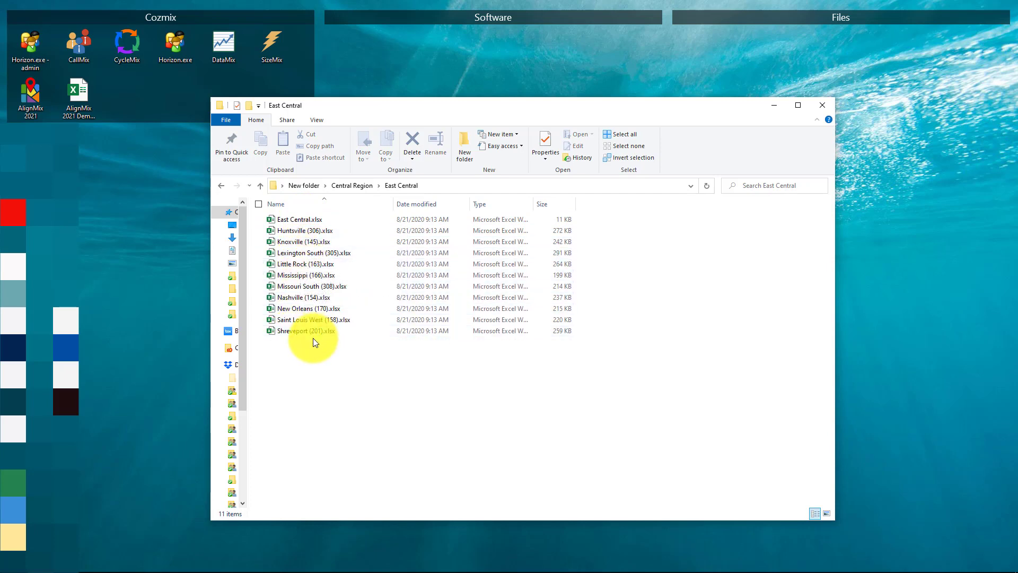
click(297, 218)
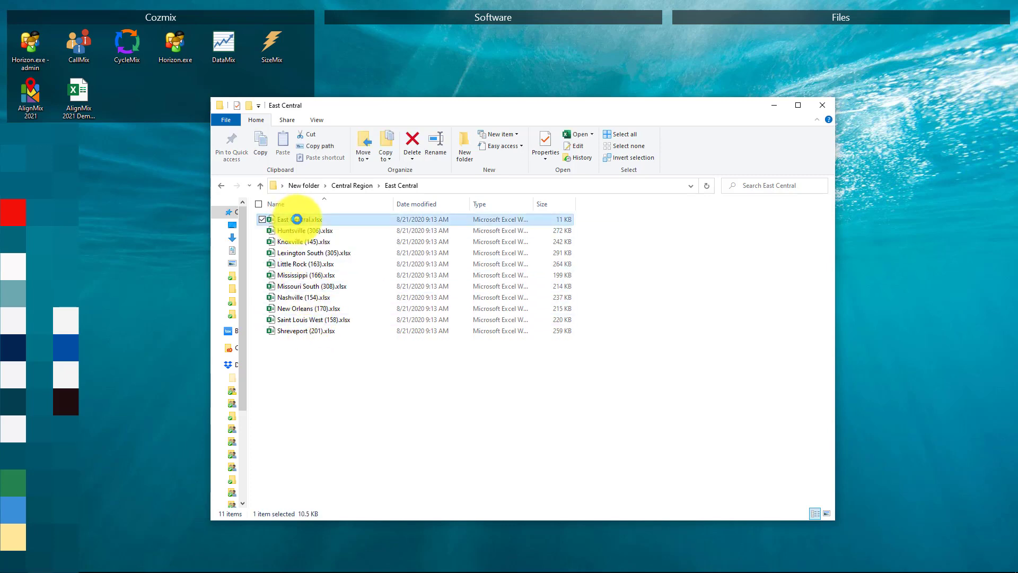
double_click(297, 219)
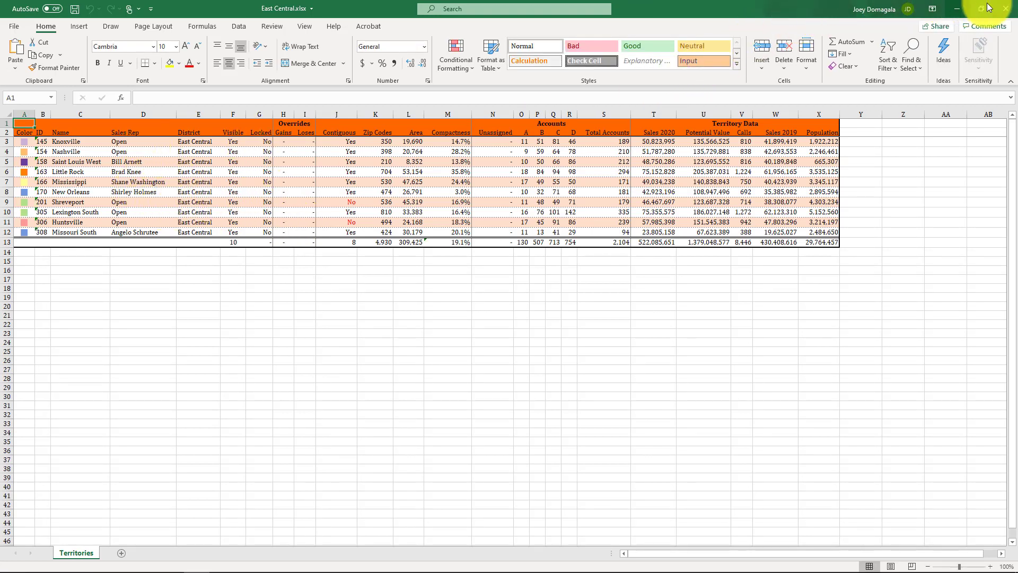
click(1005, 9)
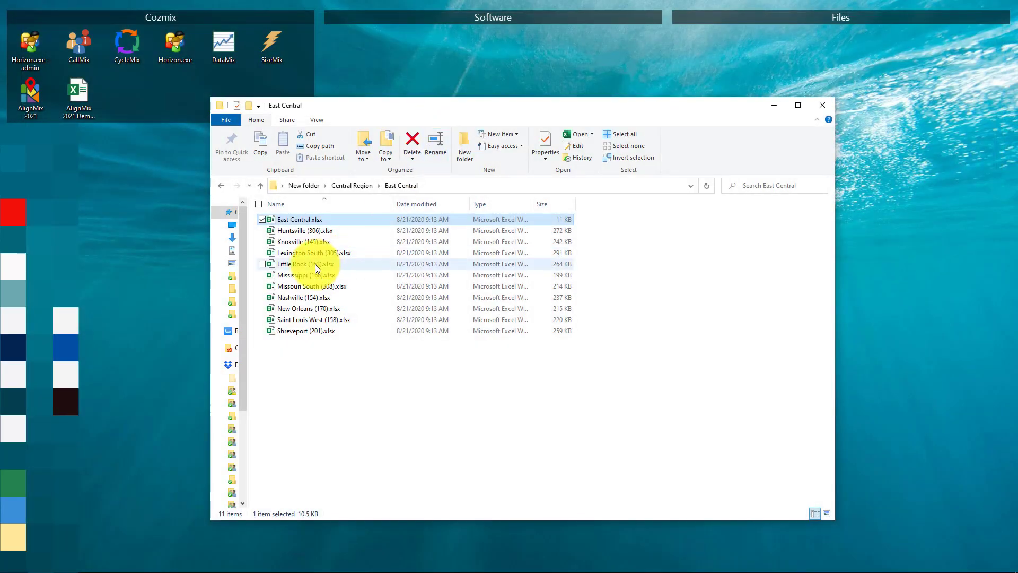
Open Huntsville (306).xlsx and look through its Summary, Accounts, Zip Codes and Map sheets
double_click(301, 234)
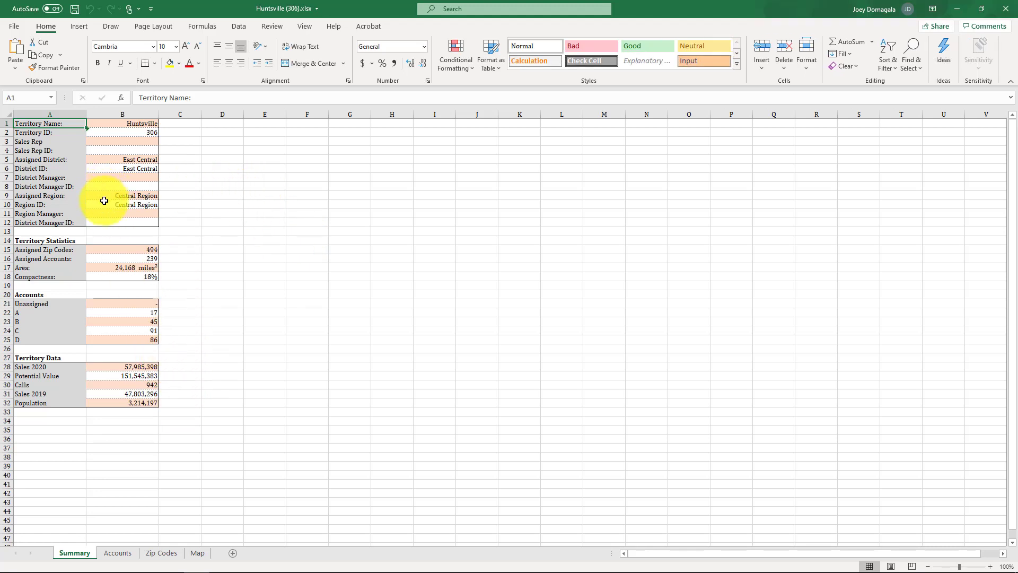
click(118, 553)
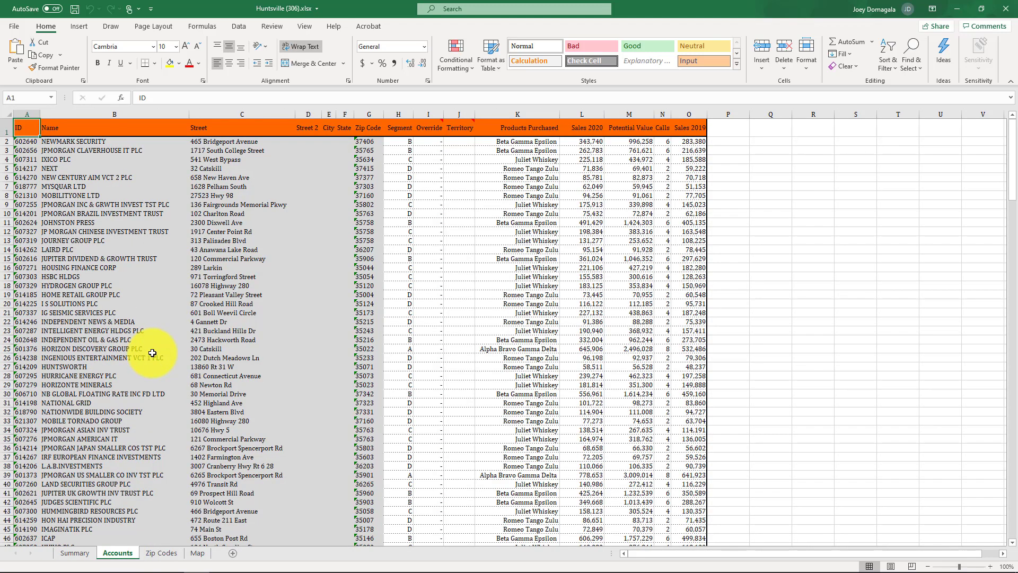
click(161, 553)
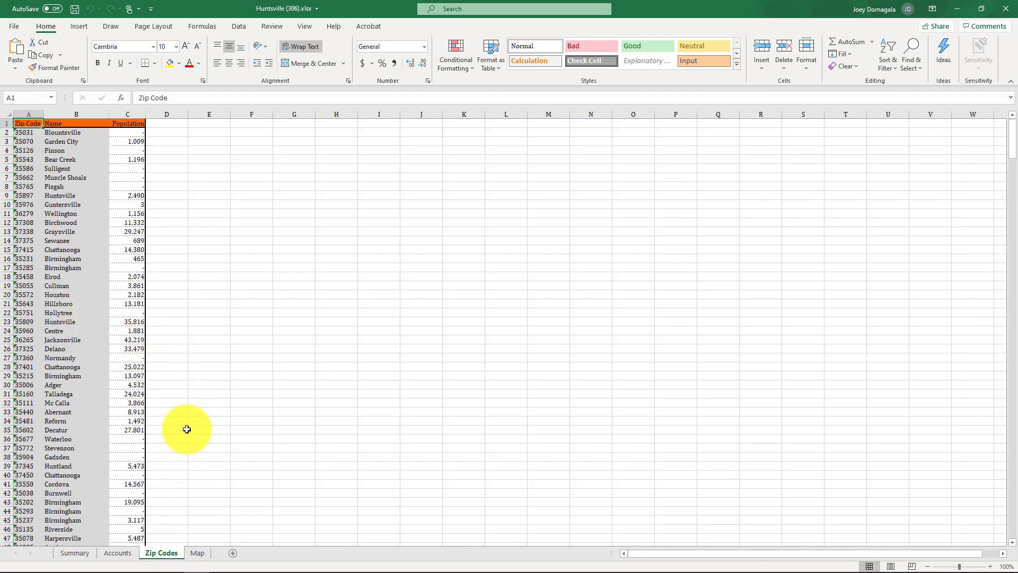
click(197, 553)
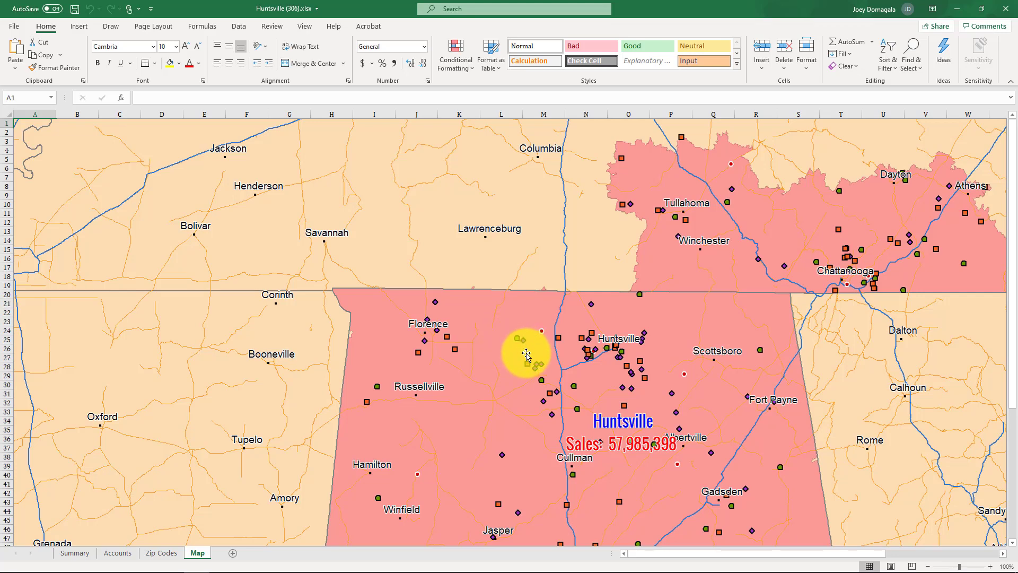
scroll(527, 351, down, 6)
scroll(371, 391, up, 6)
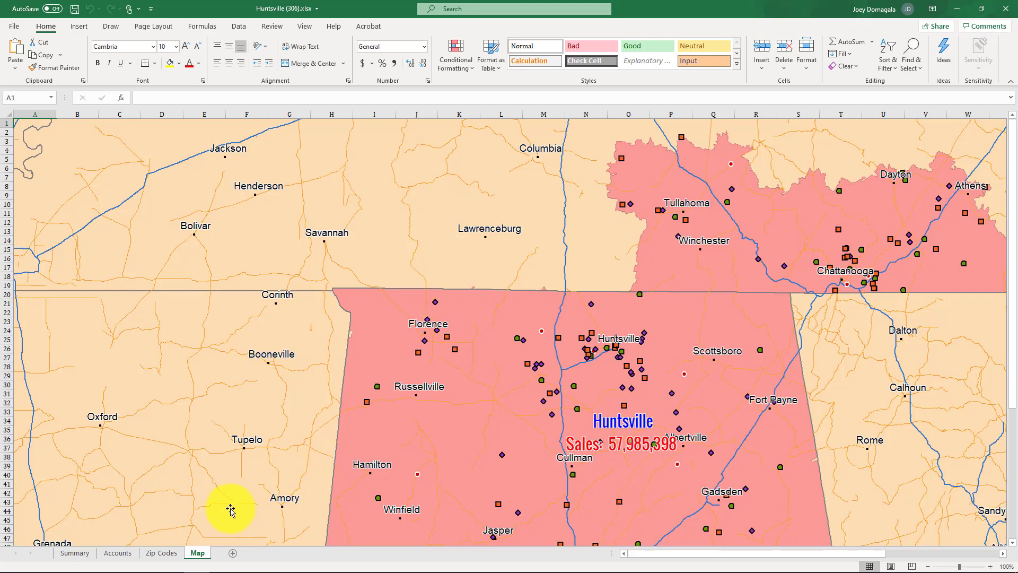
click(161, 554)
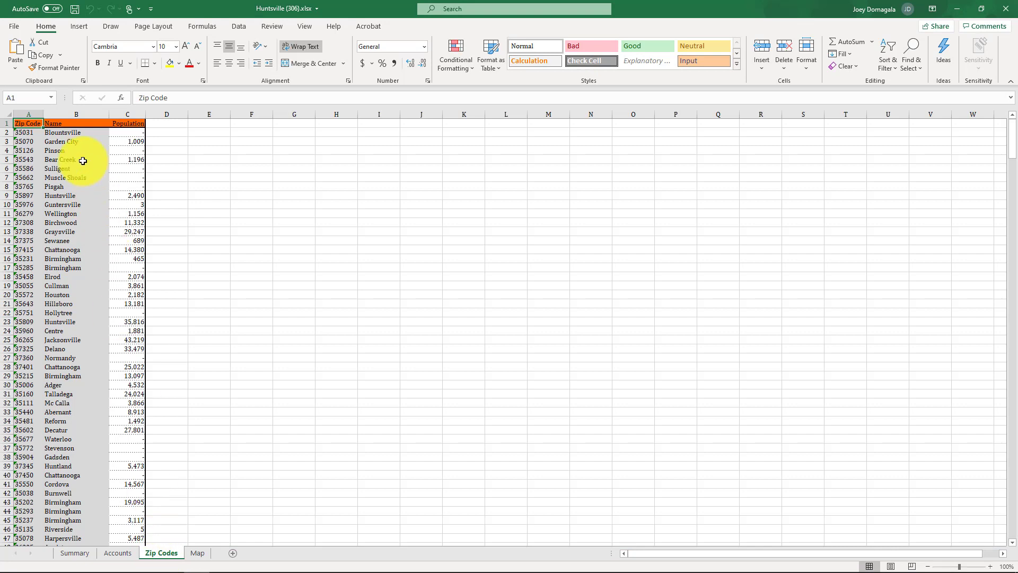